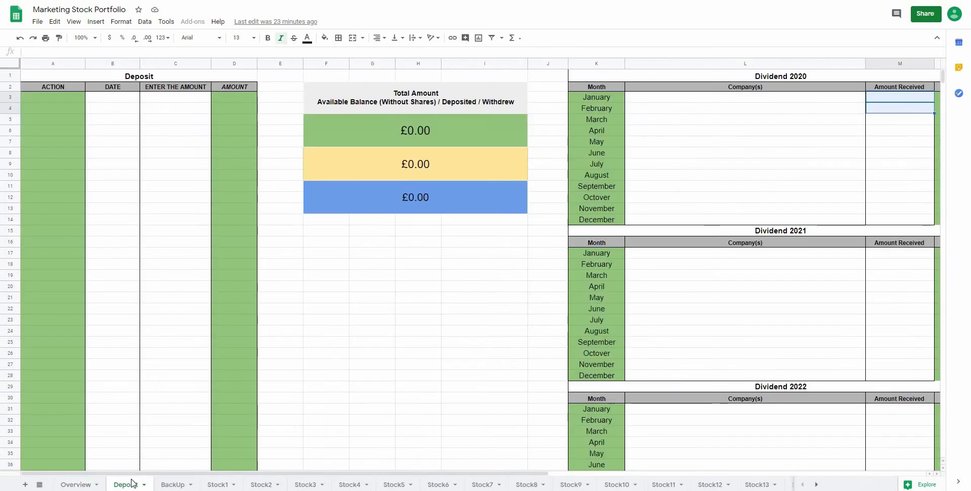
# Step: Look through the Deposit, Stock1 and Stock7 sheets and the range of numbered stock sheets
pyautogui.click(328, 397)
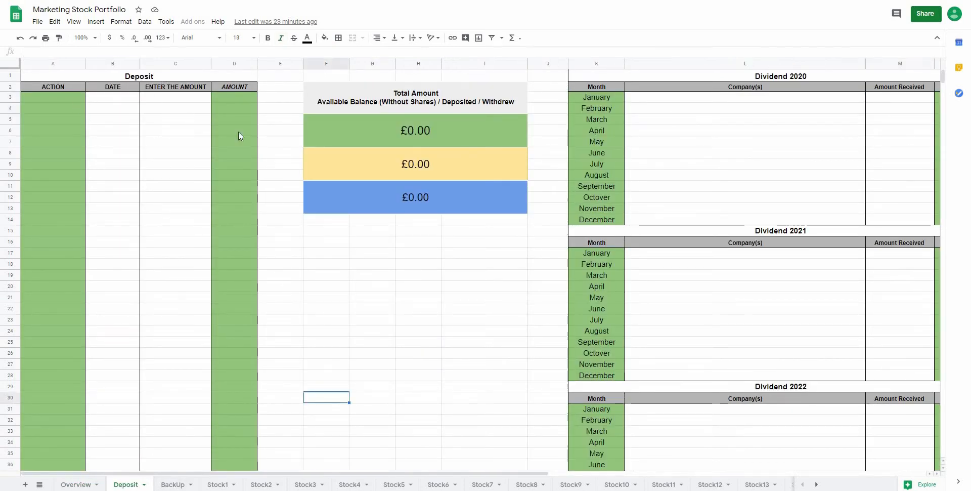
pyautogui.click(218, 484)
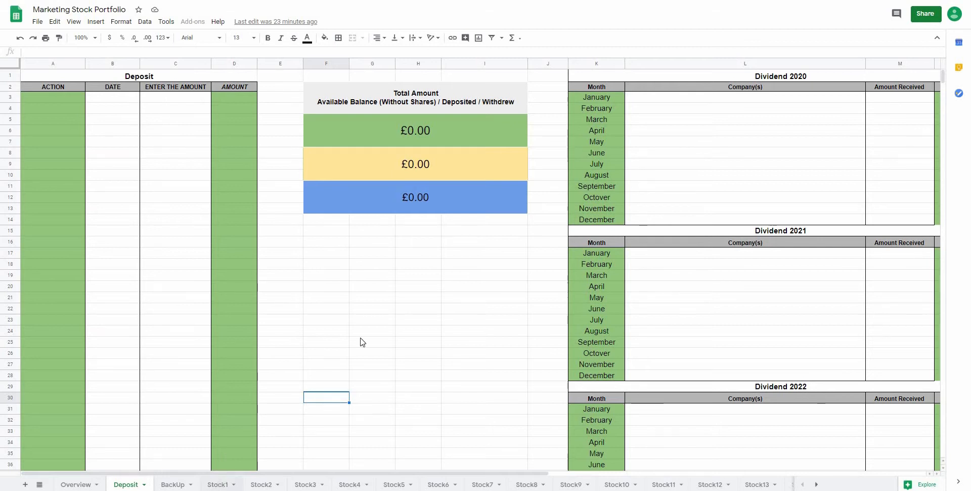
pyautogui.click(236, 269)
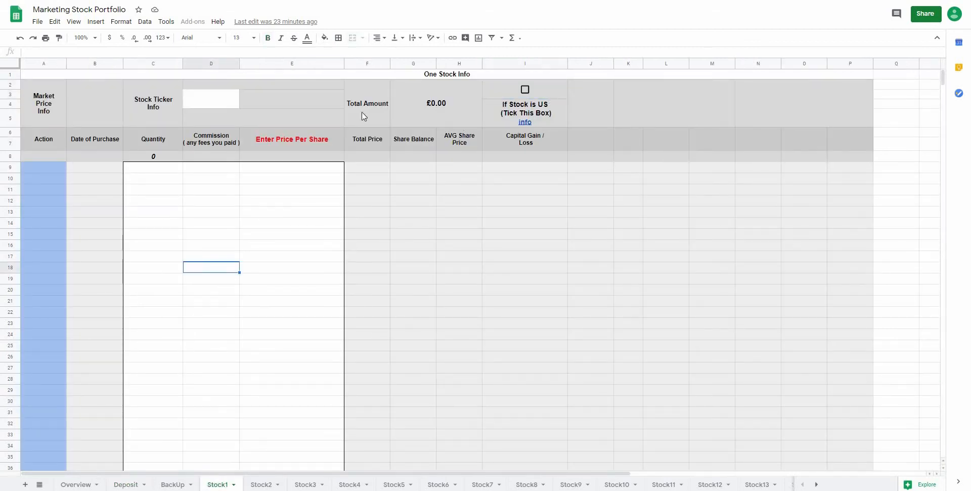
pyautogui.click(480, 484)
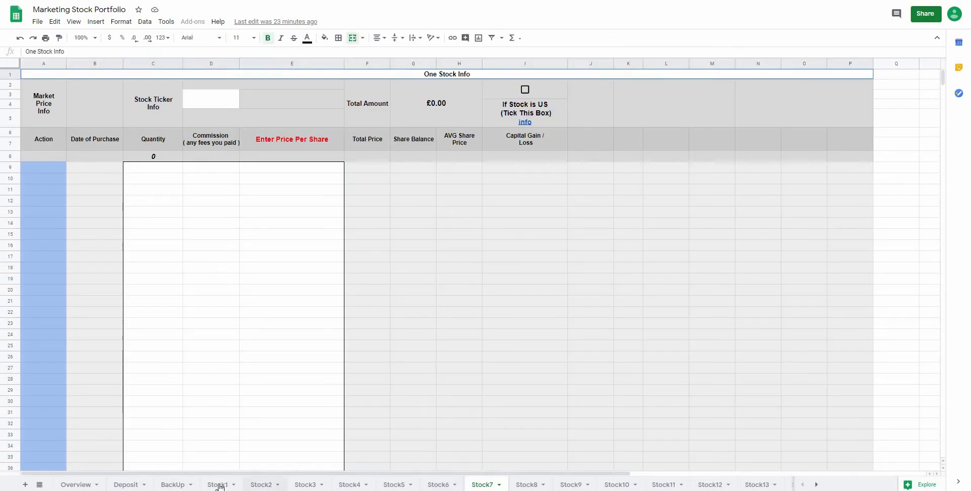
pyautogui.click(360, 484)
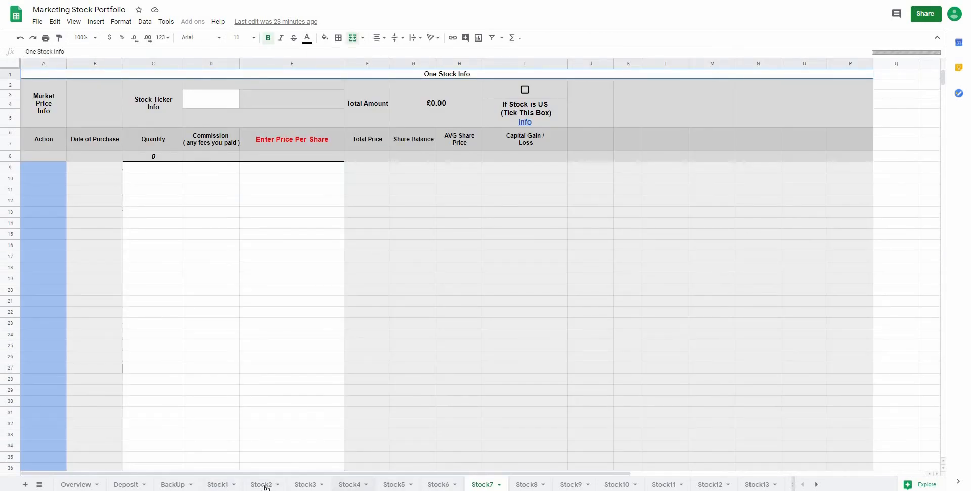
pyautogui.click(216, 484)
pyautogui.scroll(-5, 216, 484)
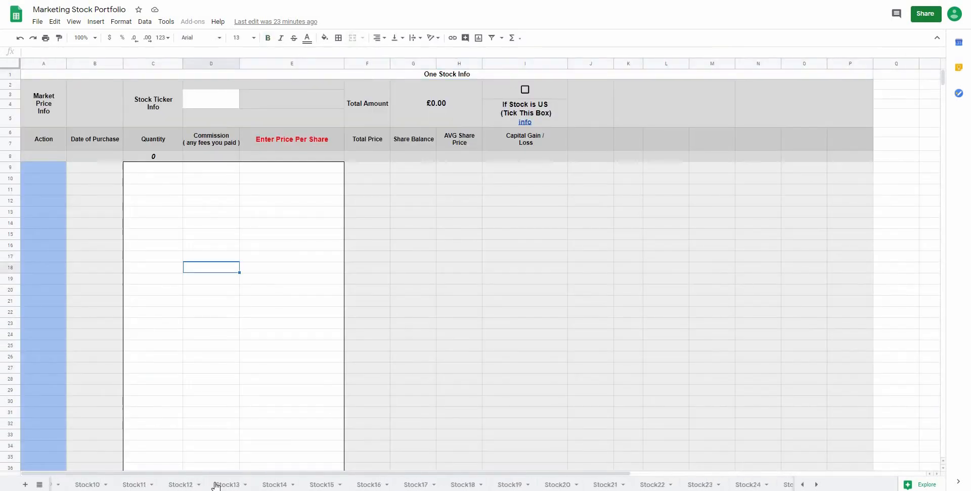
pyautogui.scroll(5, 216, 486)
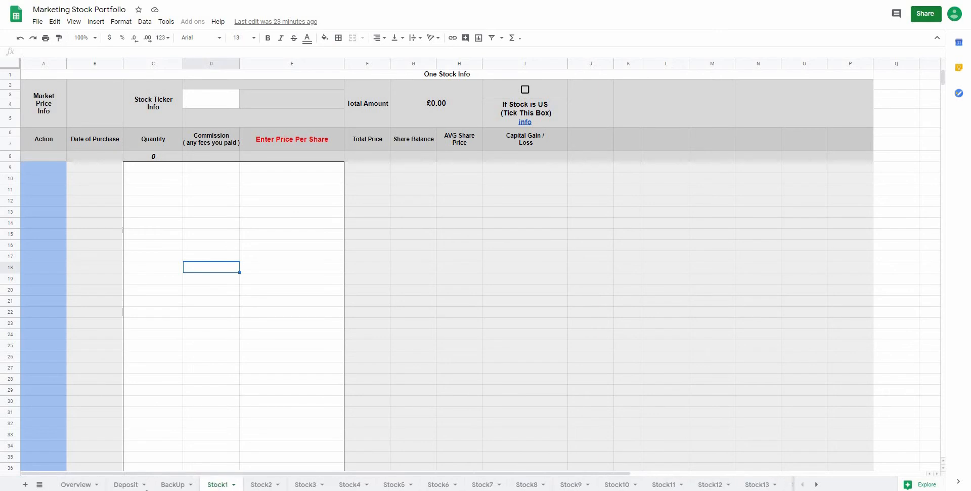
# Step: Turn on the Dividend Re-investing checkbox in row 7 of the Overview sheet
pyautogui.click(76, 484)
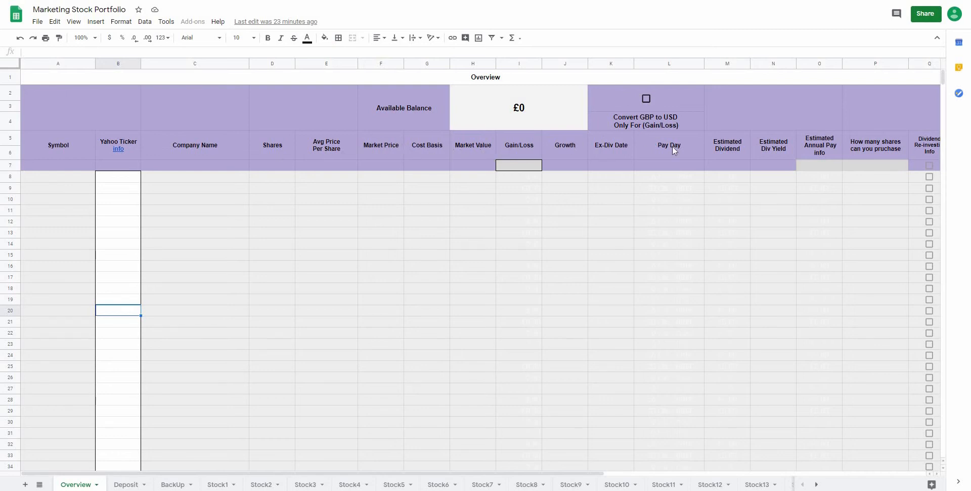
pyautogui.hscroll(1, 672, 147)
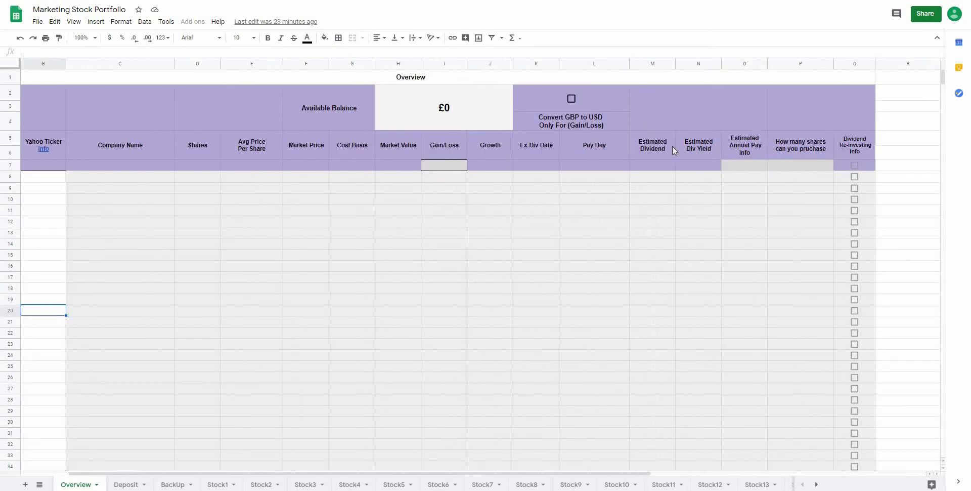
pyautogui.click(854, 165)
pyautogui.hscroll(3, 886, 170)
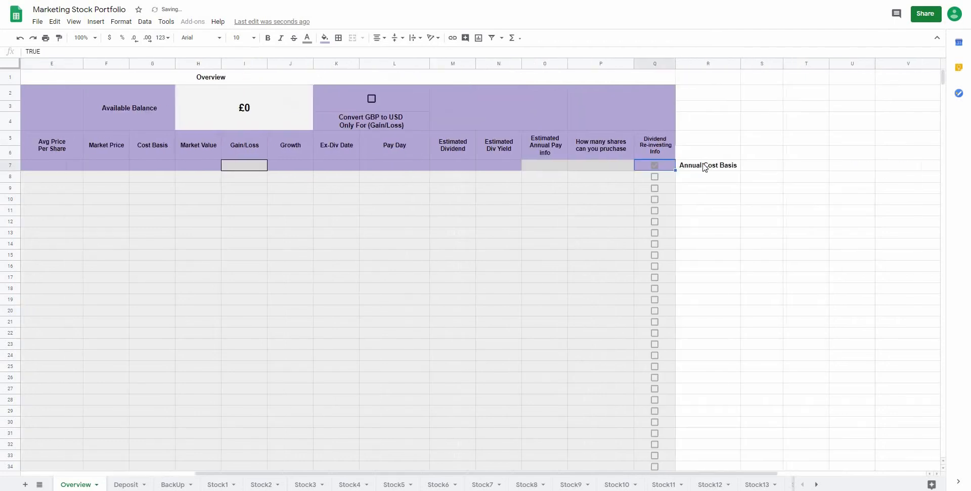
# Step: Try out the Dividend Re-investing checkbox in row 8, inspect that row's Annual Cost Basis cell, and clear the checkbox again
pyautogui.click(655, 177)
pyautogui.click(718, 179)
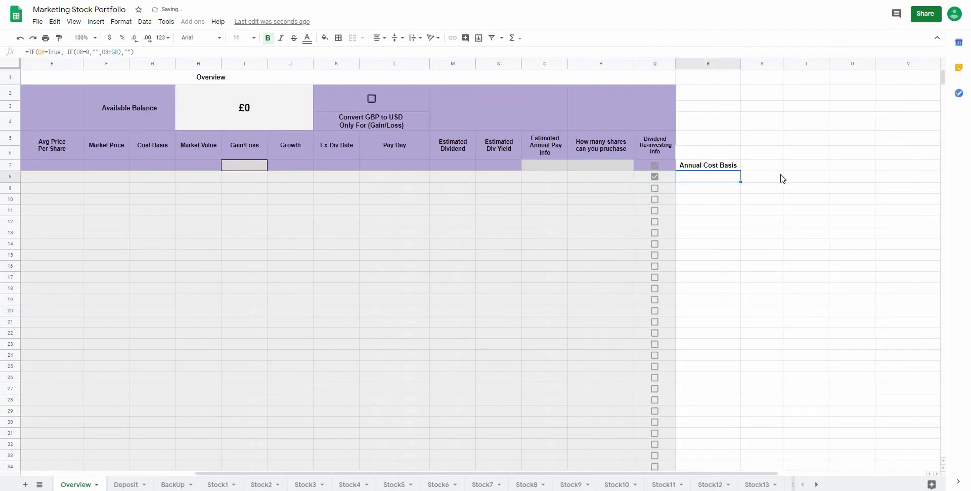
pyautogui.click(777, 176)
pyautogui.click(779, 138)
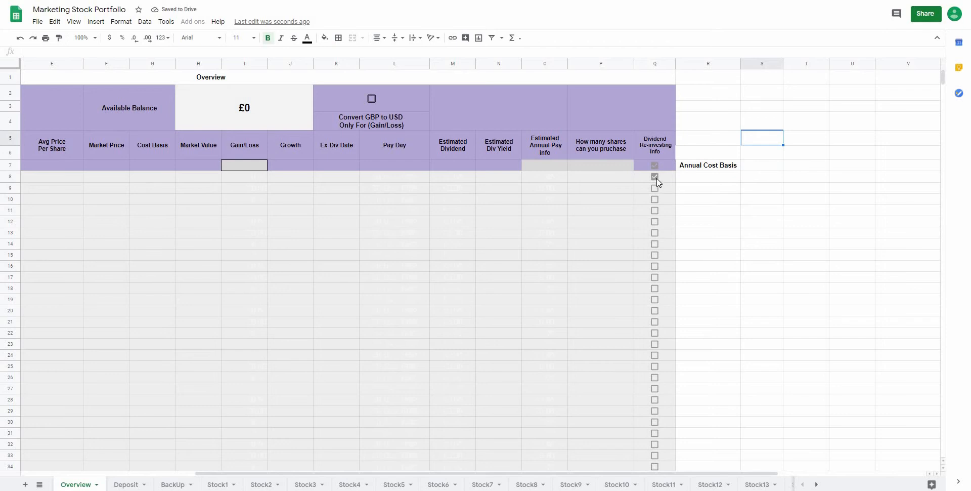
pyautogui.click(655, 177)
pyautogui.click(658, 189)
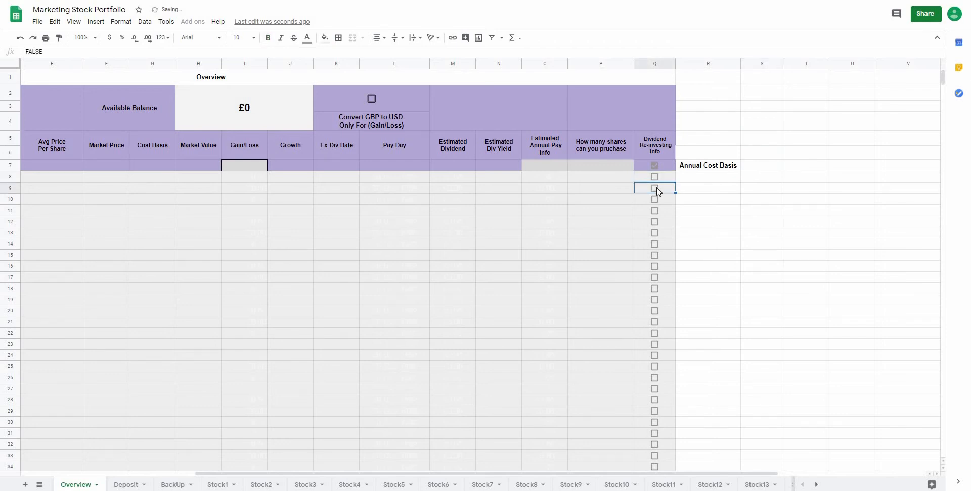
pyautogui.hscroll(-1, 466, 176)
pyautogui.hscroll(-3, 466, 176)
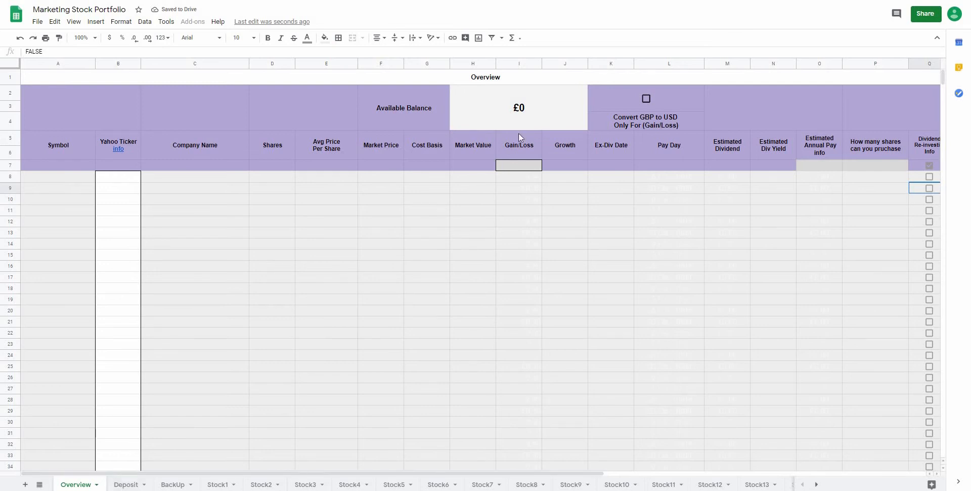
# Step: On the Deposit sheet, record deposits of 1, 2, 500 and 1000 in the first four rows of the entered-amount column
pyautogui.click(142, 483)
pyautogui.click(192, 100)
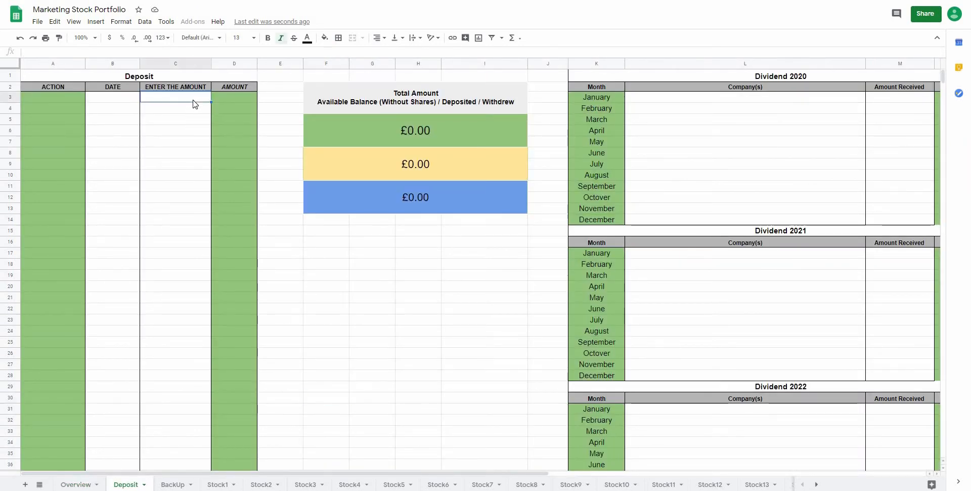
pyautogui.write('1')
pyautogui.press('Return')
pyautogui.write('2')
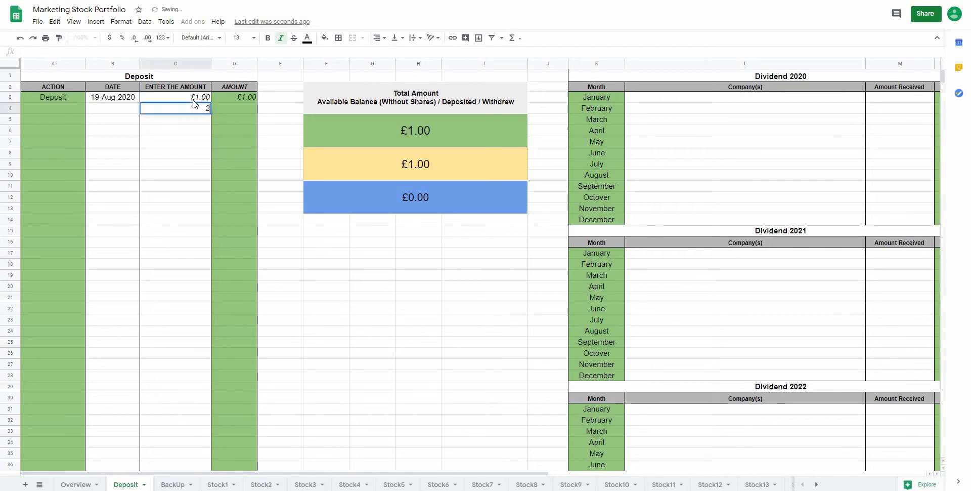
pyautogui.press('Return')
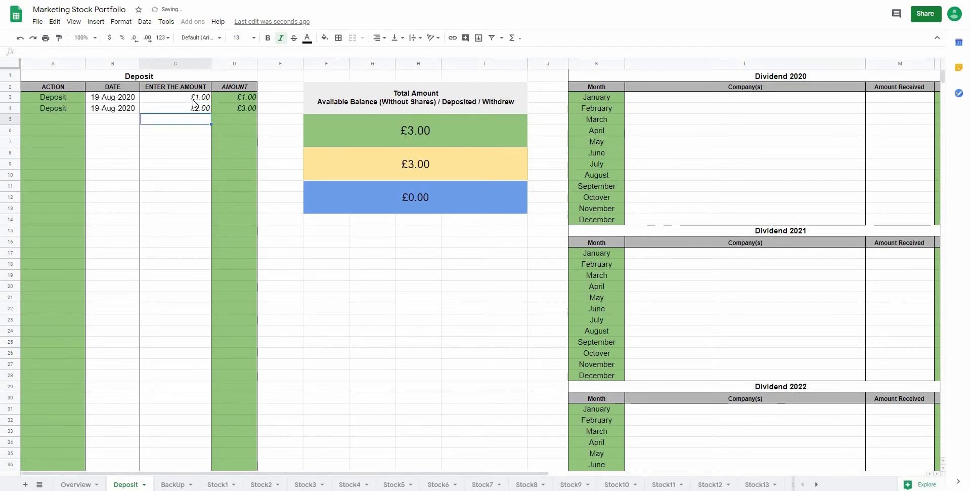
pyautogui.write('500')
pyautogui.press('Return')
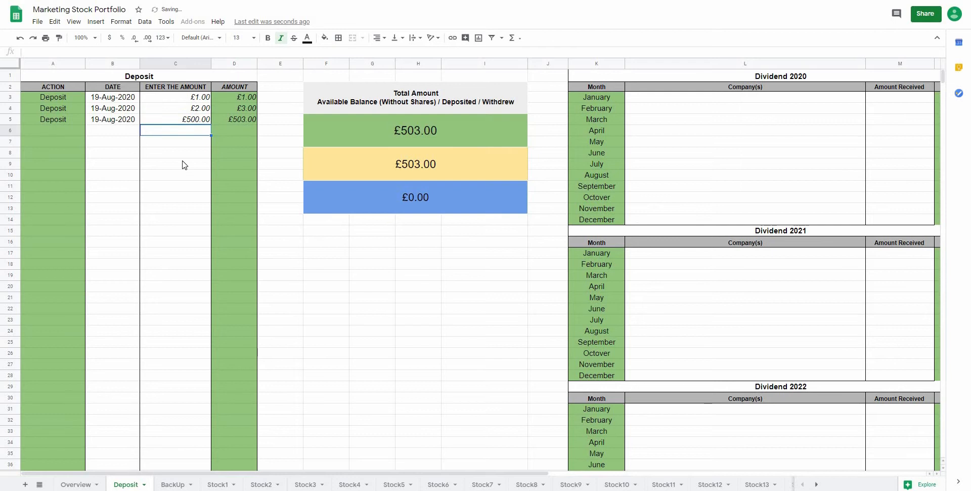
pyautogui.write('1000')
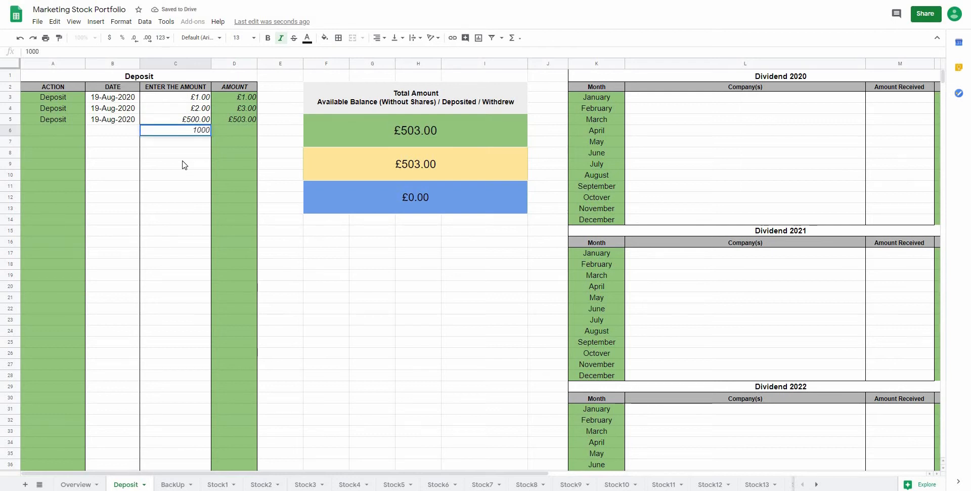
pyautogui.press('Return')
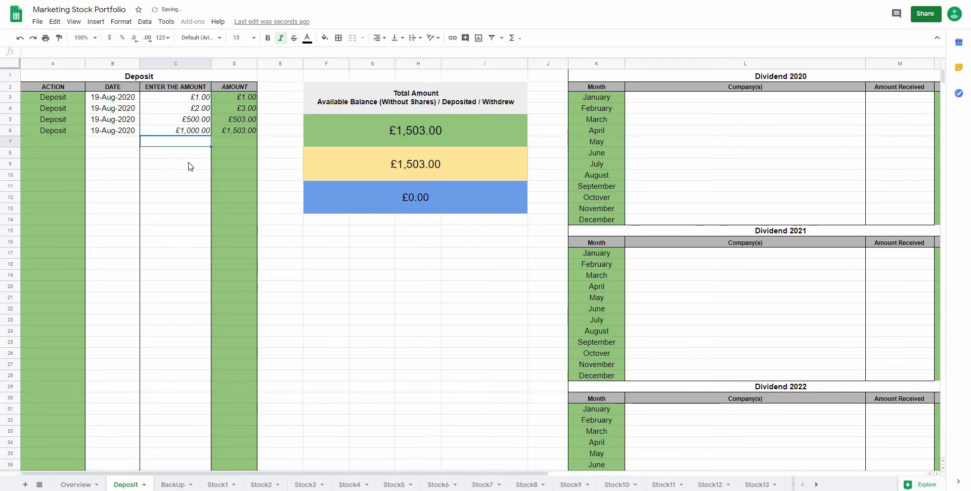
# Step: Enter a withdrawal of -100 and a further deposit of 100 in the next two entered-amount rows
pyautogui.write('-100')
pyautogui.press('Return')
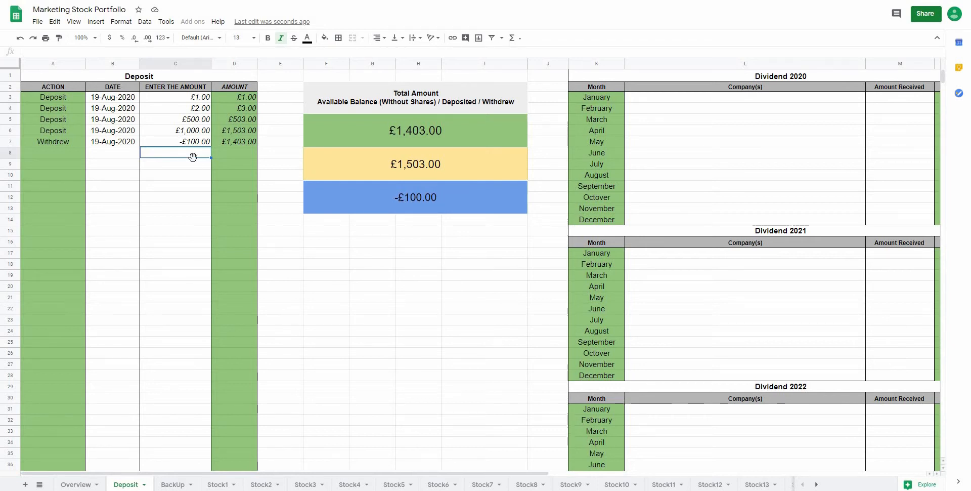
pyautogui.write('=100')
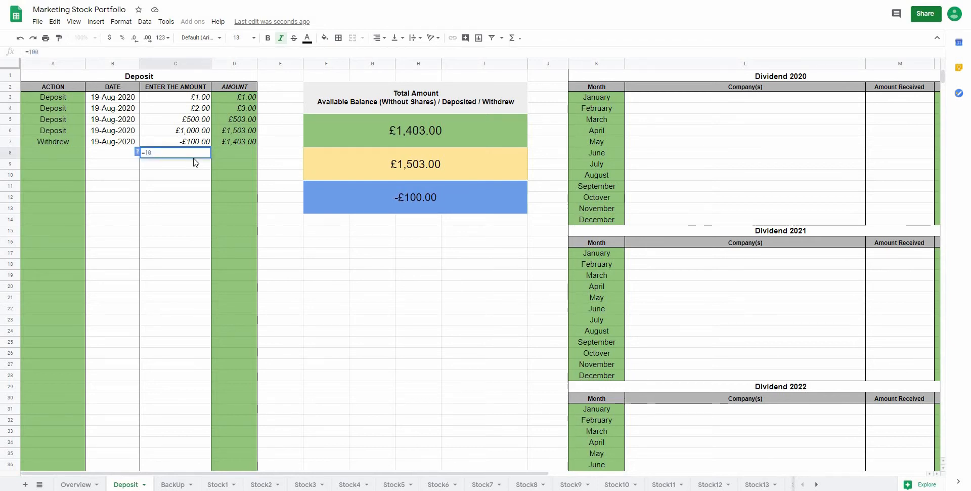
pyautogui.press('BackSpace')
pyautogui.press('BackSpace')
pyautogui.press('BackSpace')
pyautogui.press('BackSpace')
pyautogui.write('100')
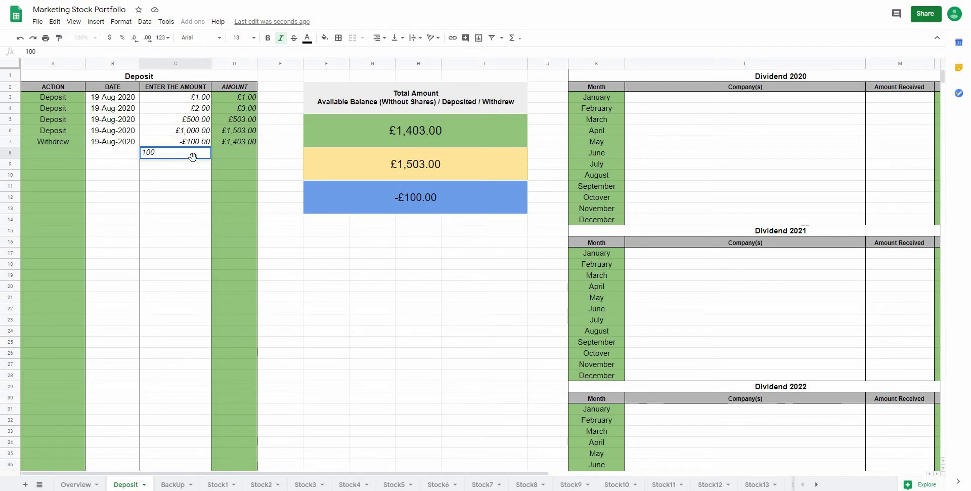
pyautogui.press('Return')
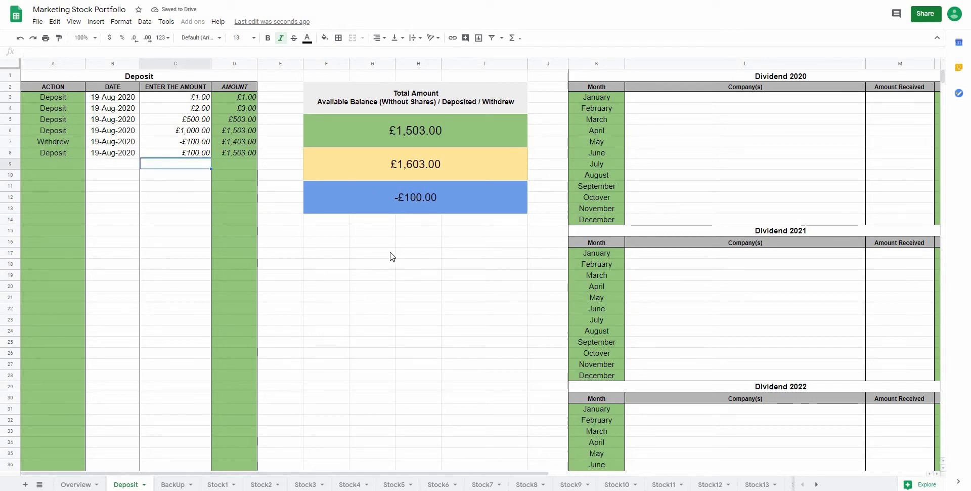
# Step: Check the available balance and the stock rows on the Overview sheet
pyautogui.click(214, 483)
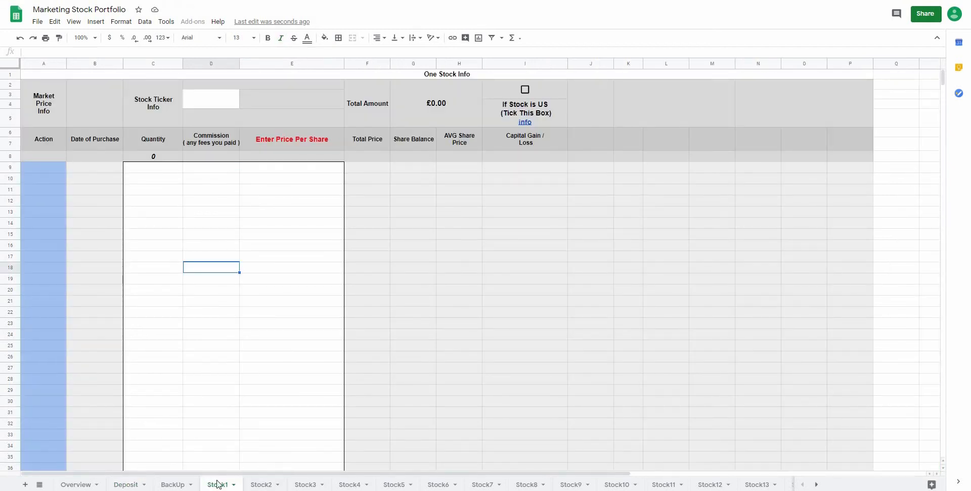
pyautogui.click(82, 483)
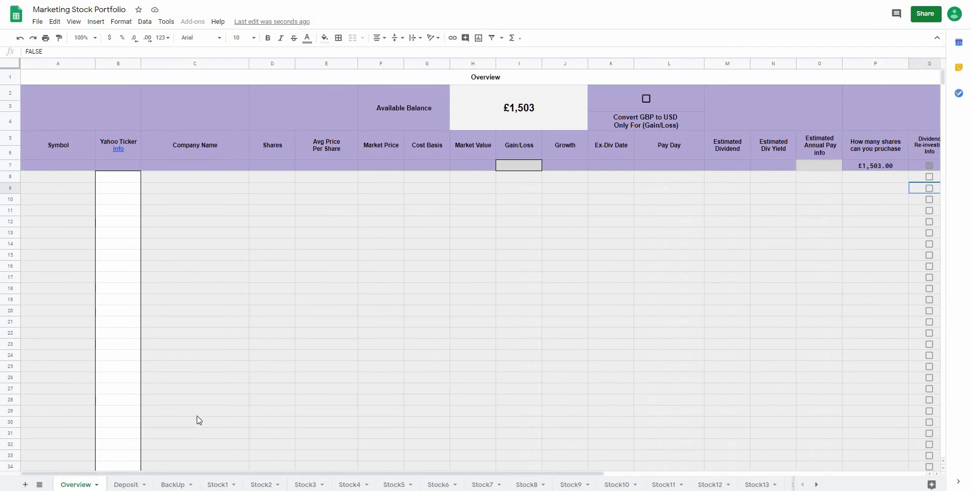
pyautogui.scroll(-3, 160, 402)
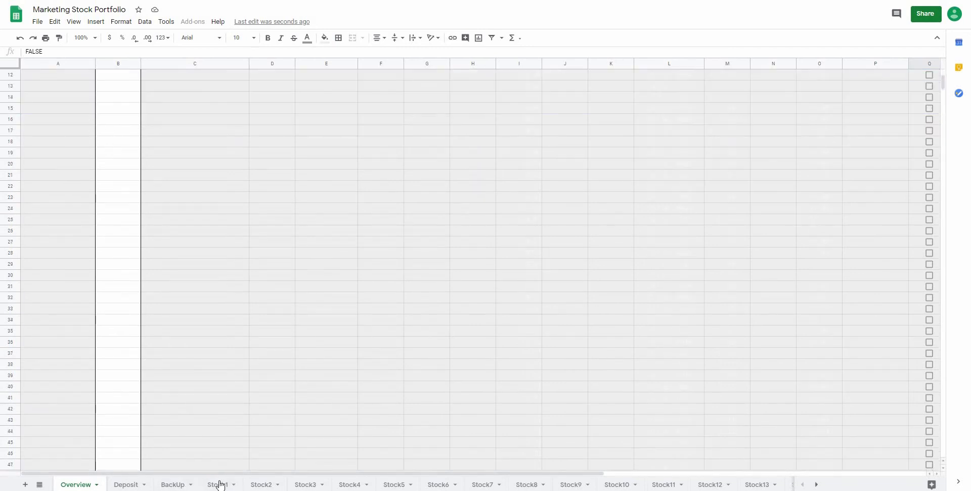
pyautogui.scroll(3, 132, 406)
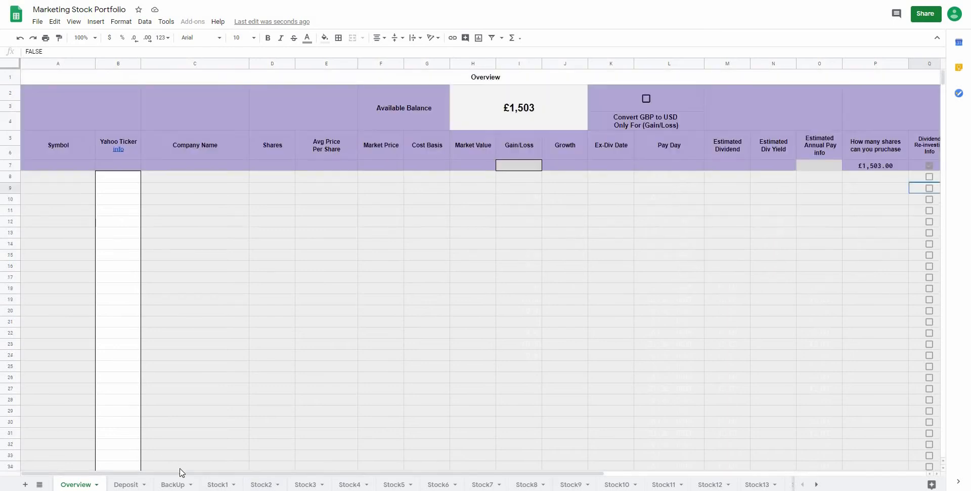
# Step: On the Stock1 sheet, mark the stock as US and set the stock ticker to JPM
pyautogui.click(217, 485)
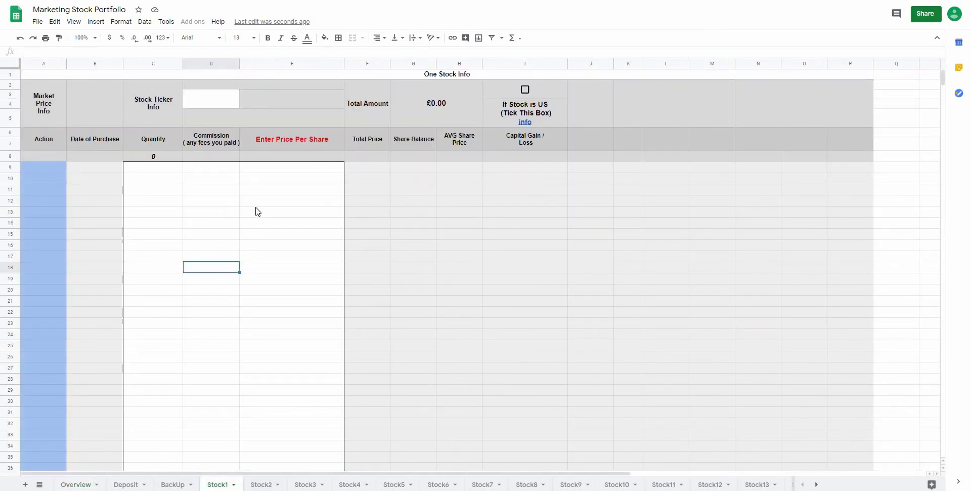
pyautogui.click(526, 90)
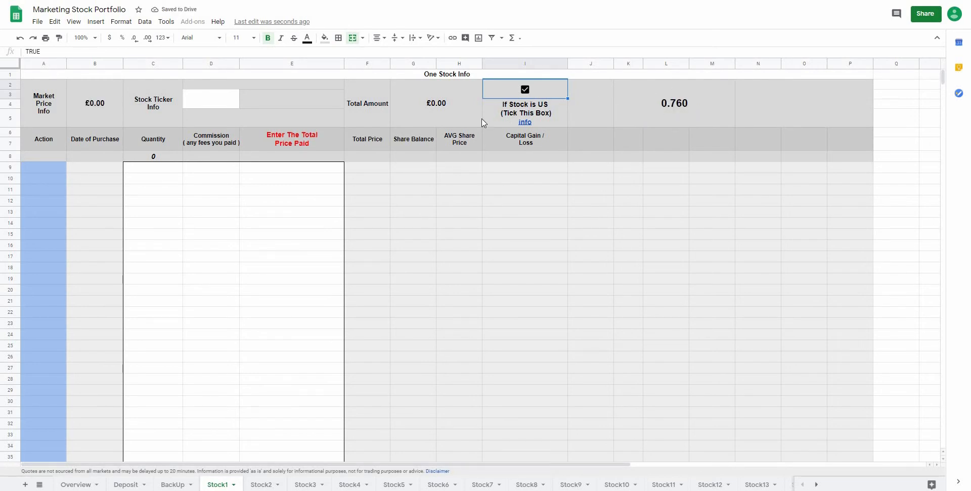
pyautogui.click(211, 106)
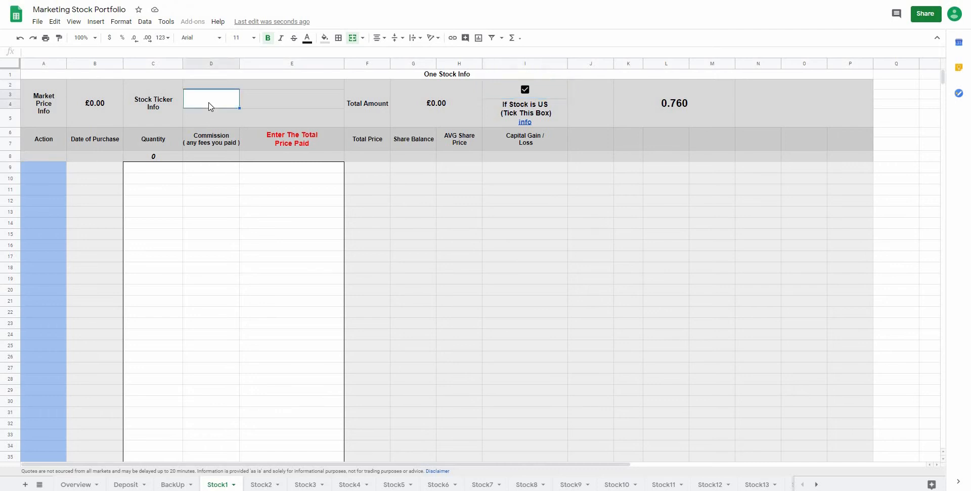
pyautogui.write('JPM')
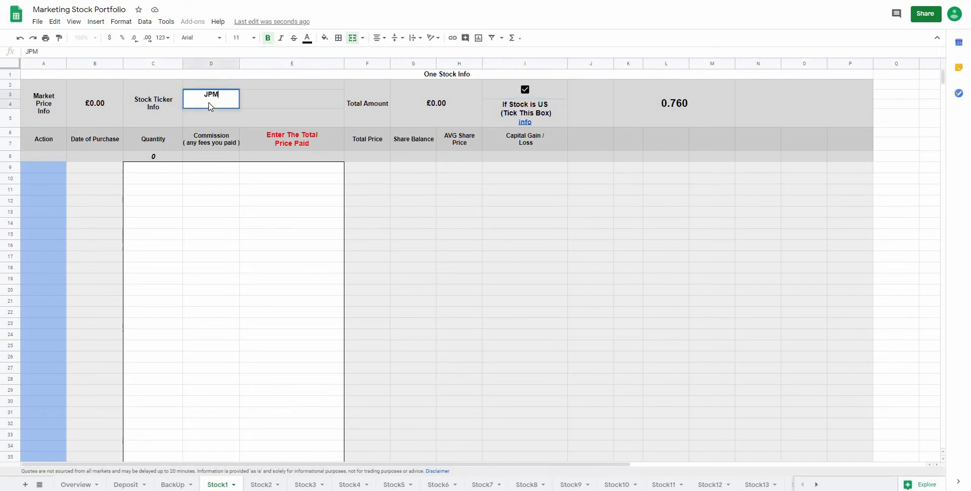
pyautogui.press('Return')
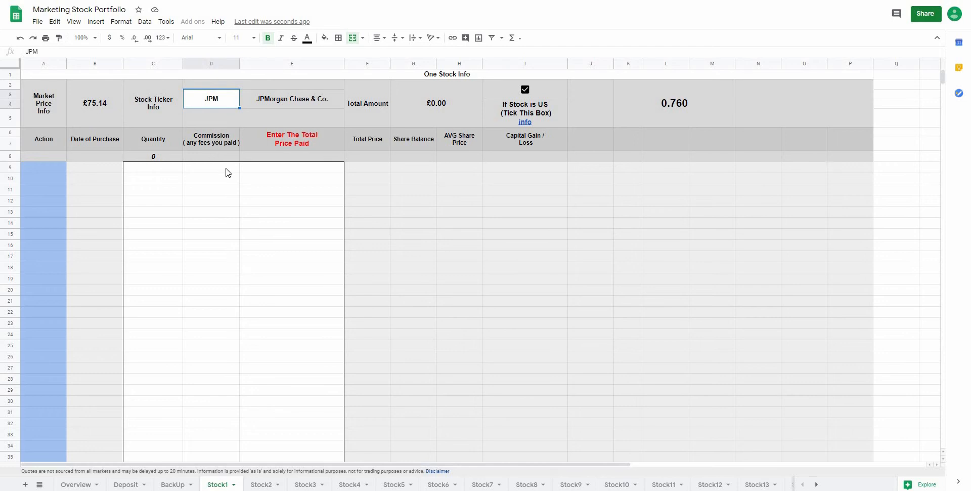
# Step: In the first purchase row of the Stock1 sheet, enter a quantity of 3 and a commission of 1
pyautogui.click(159, 174)
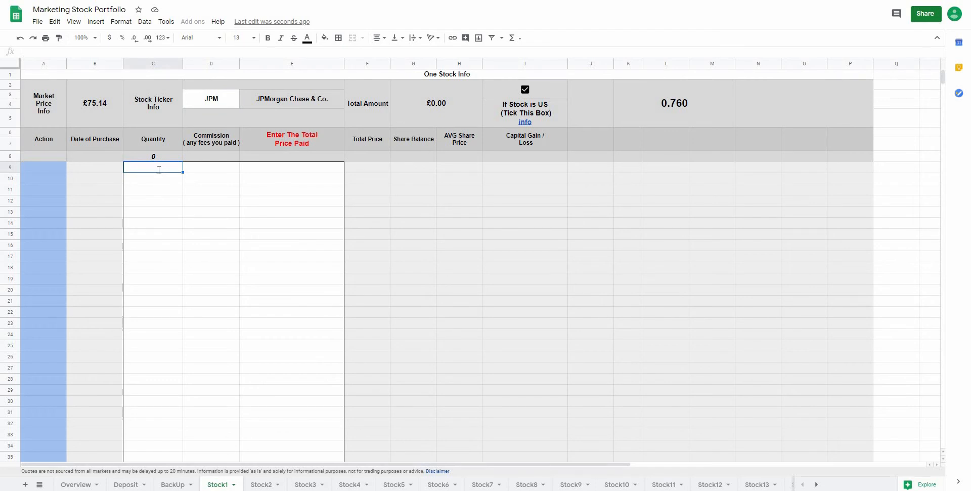
pyautogui.write('3')
pyautogui.click(204, 173)
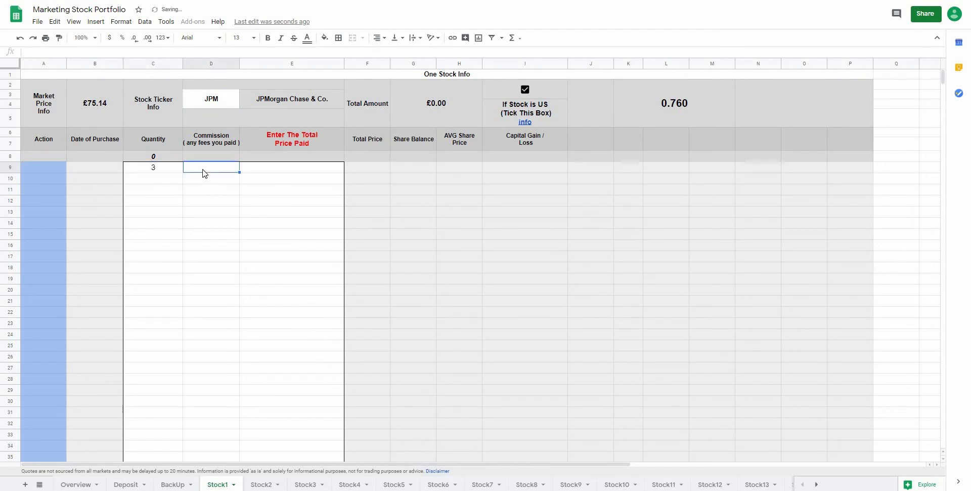
pyautogui.write('1')
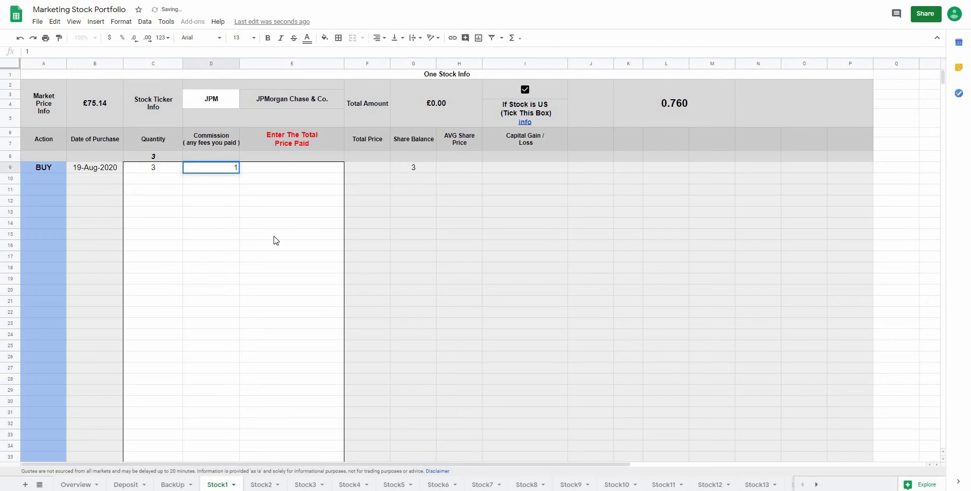
pyautogui.click(274, 236)
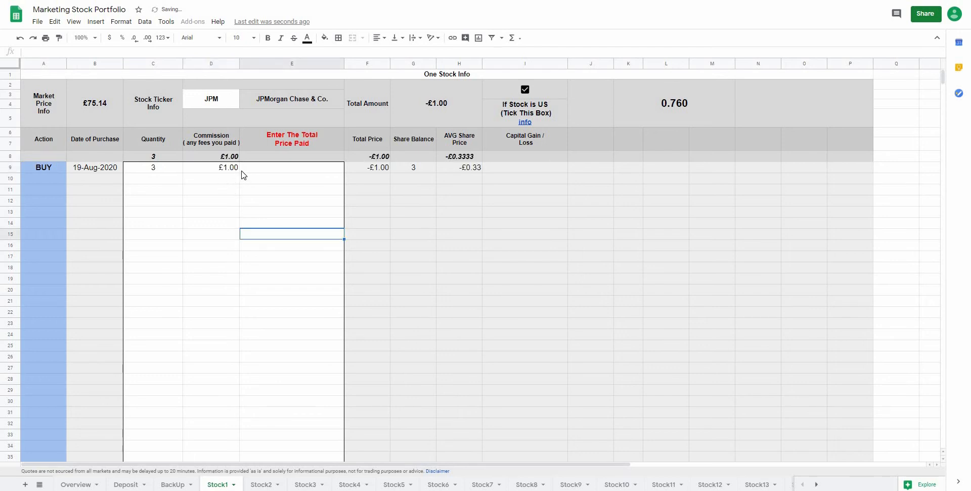
pyautogui.click(263, 171)
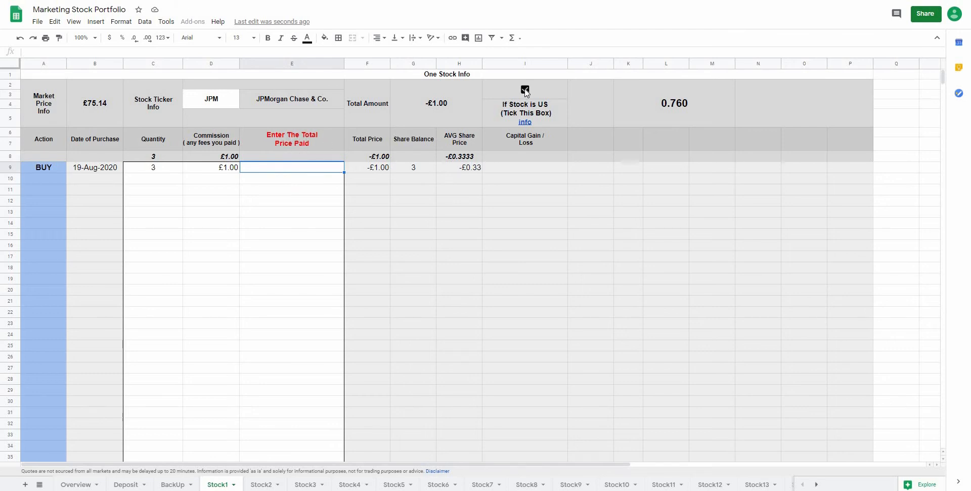
# Step: Turn the US stock setting off and back on to compare how the price-entry column is labelled
pyautogui.click(524, 89)
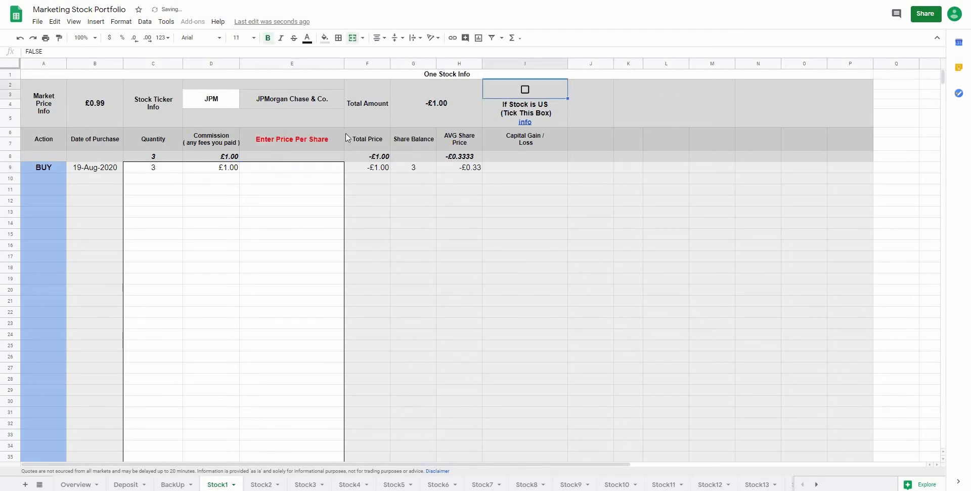
pyautogui.click(525, 90)
pyautogui.click(283, 173)
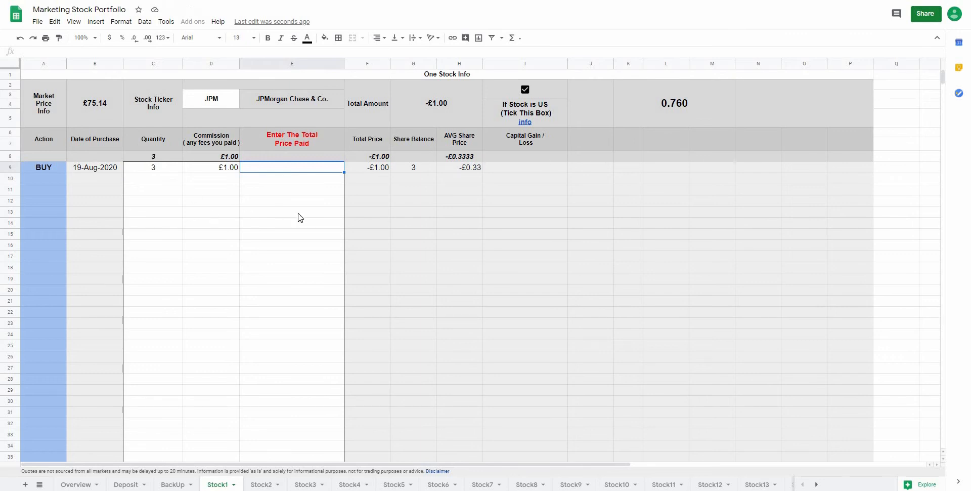
# Step: Set the JPM purchase's quantity to 2 and enter 150 as the total price paid
pyautogui.click(169, 173)
pyautogui.press('Delete')
pyautogui.write('2')
pyautogui.click(277, 172)
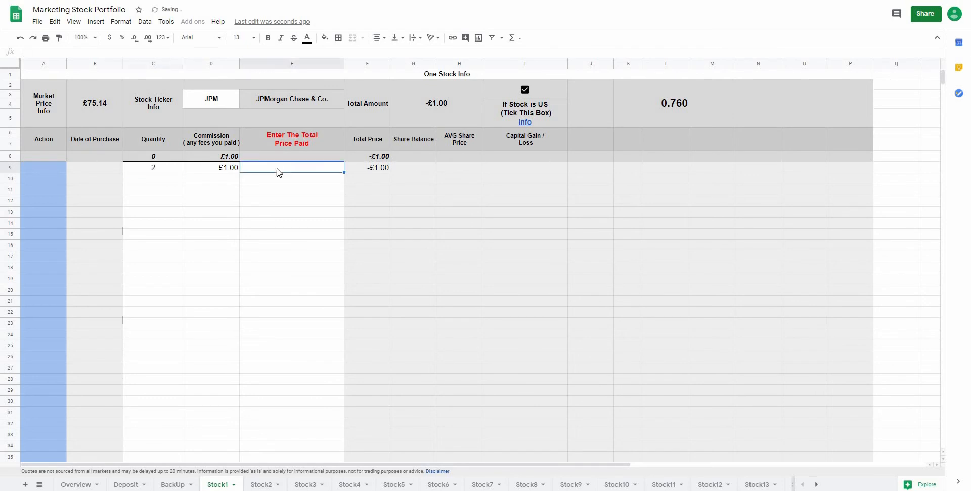
pyautogui.write('150')
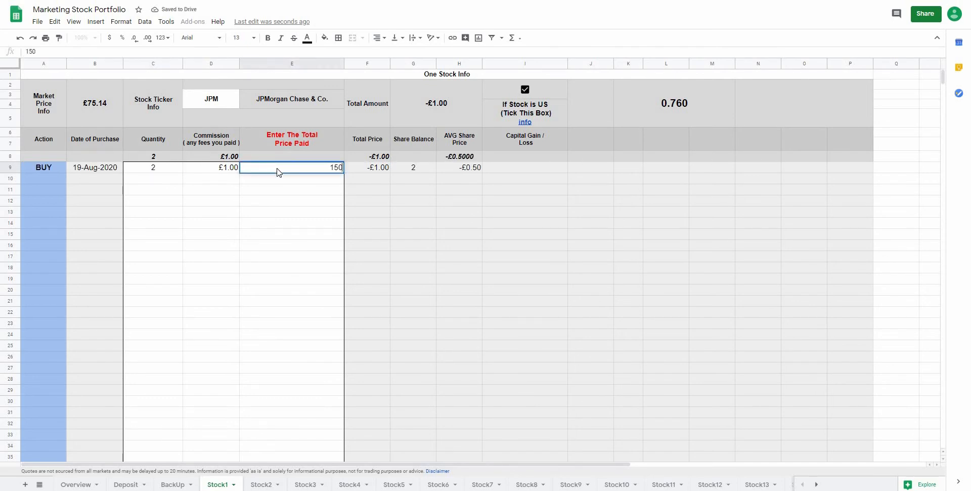
pyautogui.press('Return')
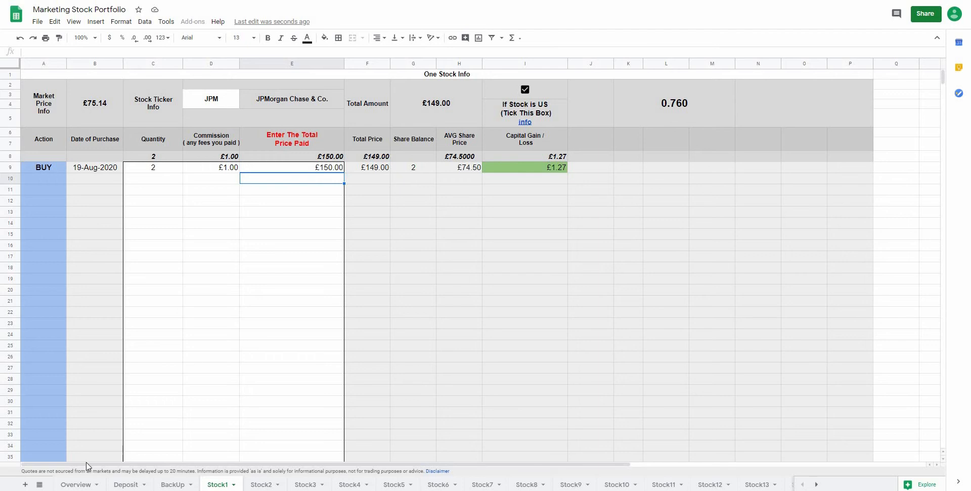
# Step: On the Overview sheet, apply the $ custom currency format to the selected cell in the dividend re-investing column
pyautogui.click(72, 484)
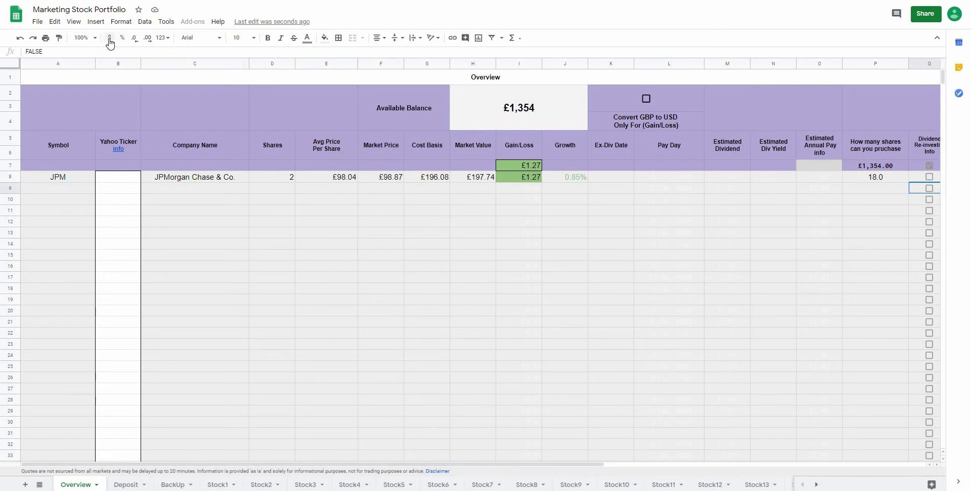
pyautogui.click(162, 38)
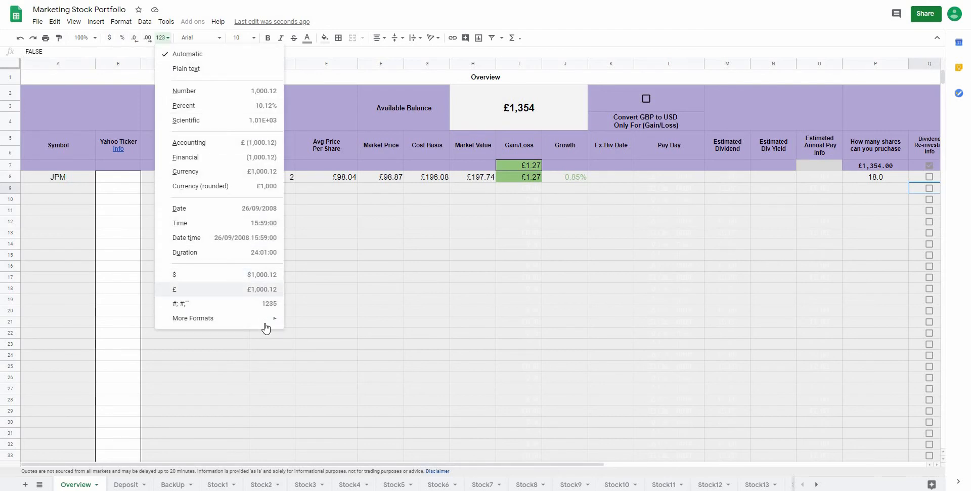
pyautogui.moveTo(266, 327)
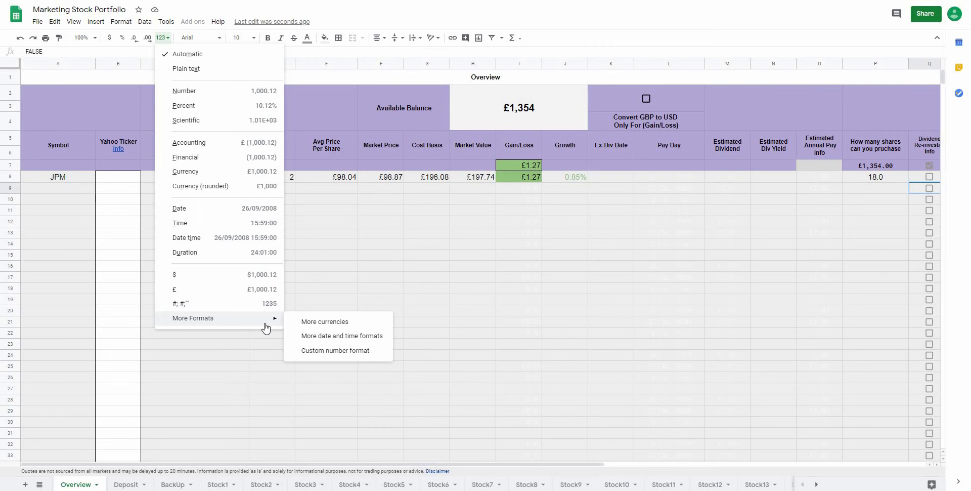
pyautogui.click(317, 322)
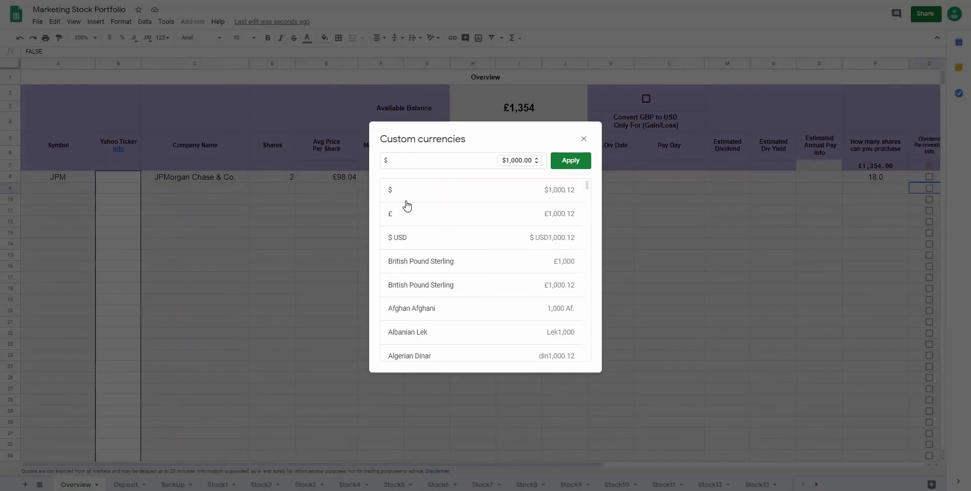
pyautogui.doubleClick(399, 159)
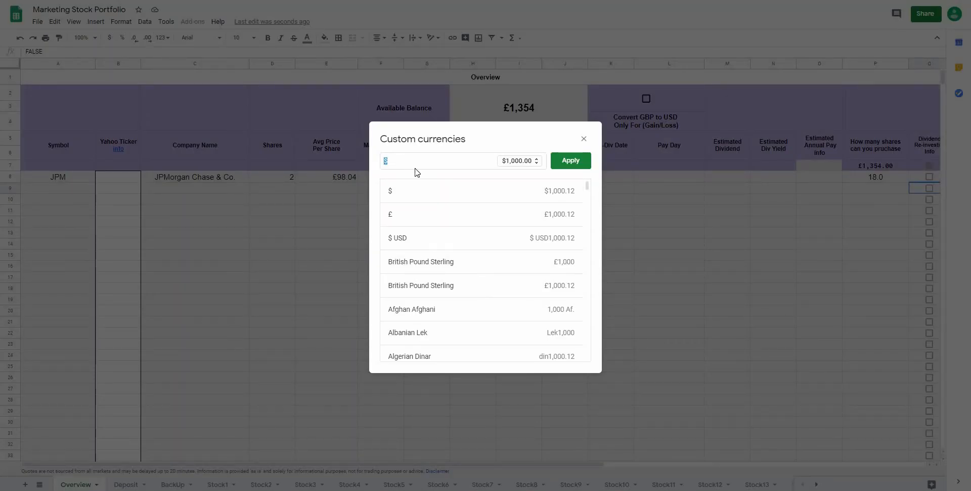
pyautogui.write('£#')
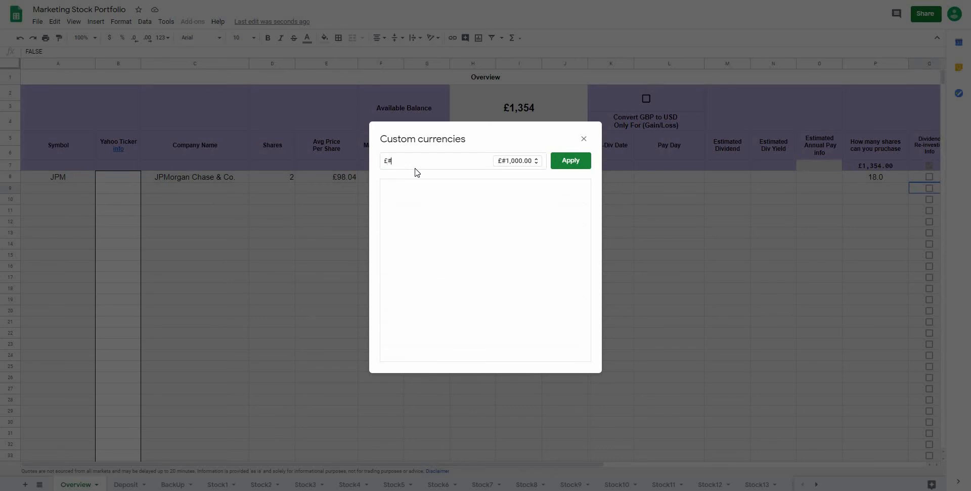
pyautogui.press('BackSpace')
pyautogui.press('BackSpace')
pyautogui.write('$')
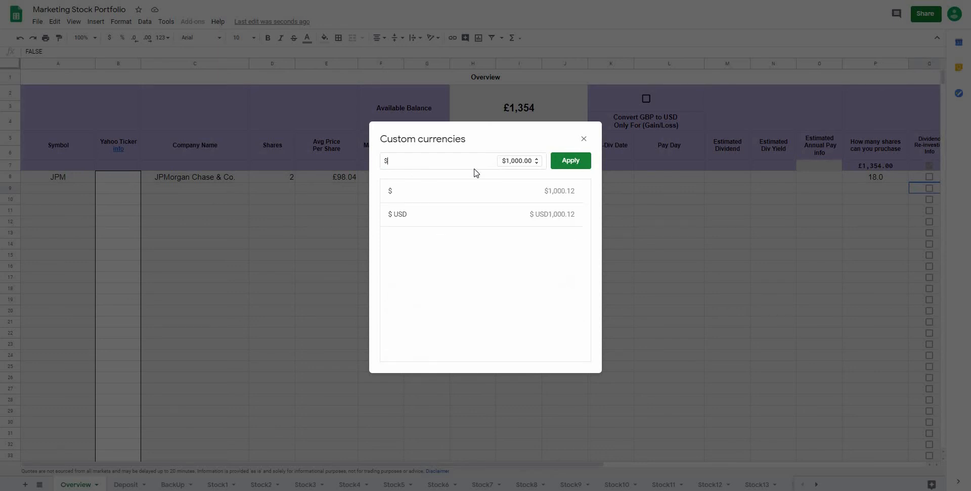
pyautogui.click(569, 160)
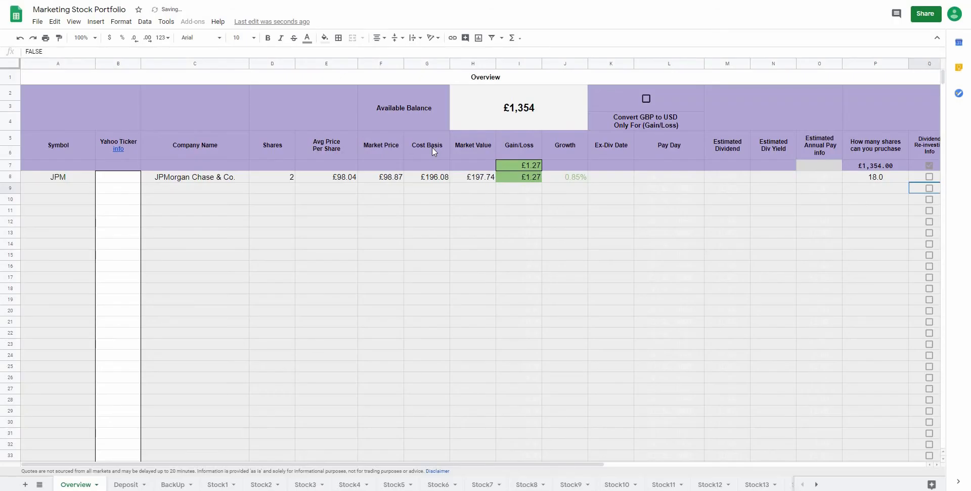
# Step: Enter JPM as the Yahoo ticker in the JPMorgan Chase & Co. row
pyautogui.click(121, 243)
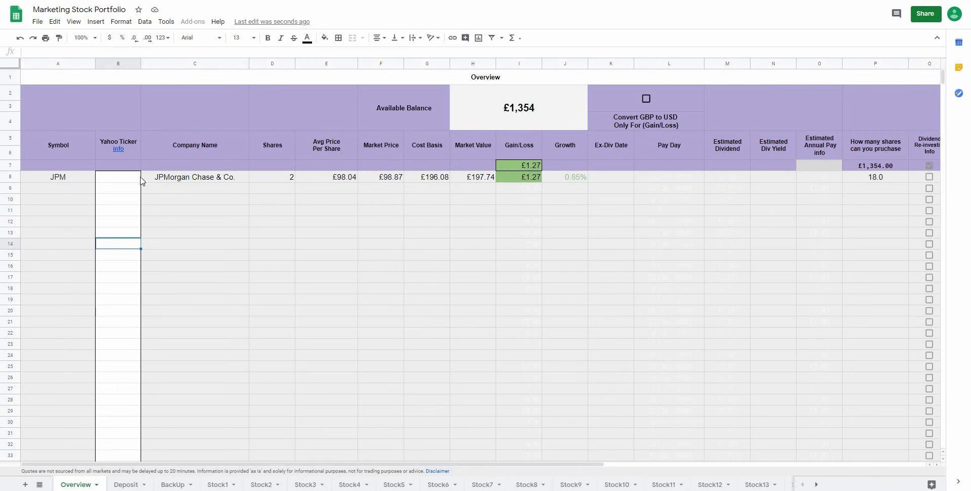
pyautogui.click(117, 180)
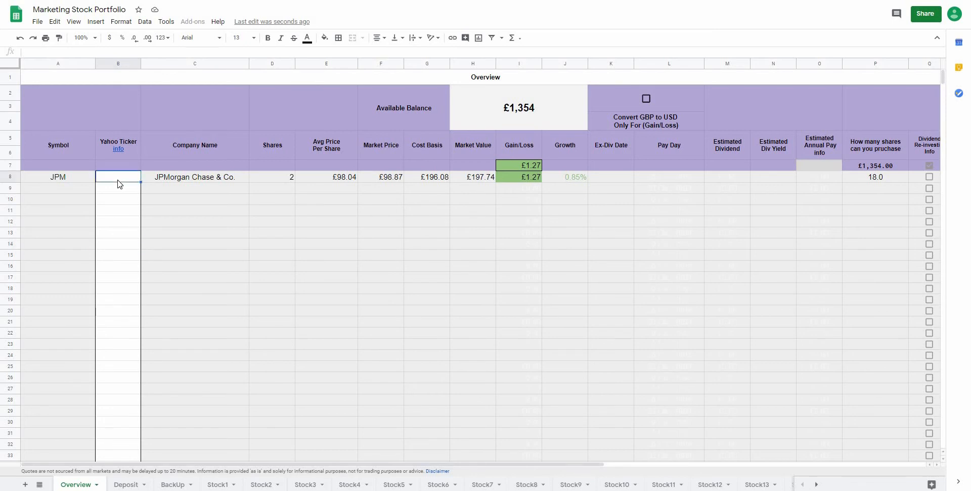
pyautogui.write('JPM')
pyautogui.press('Return')
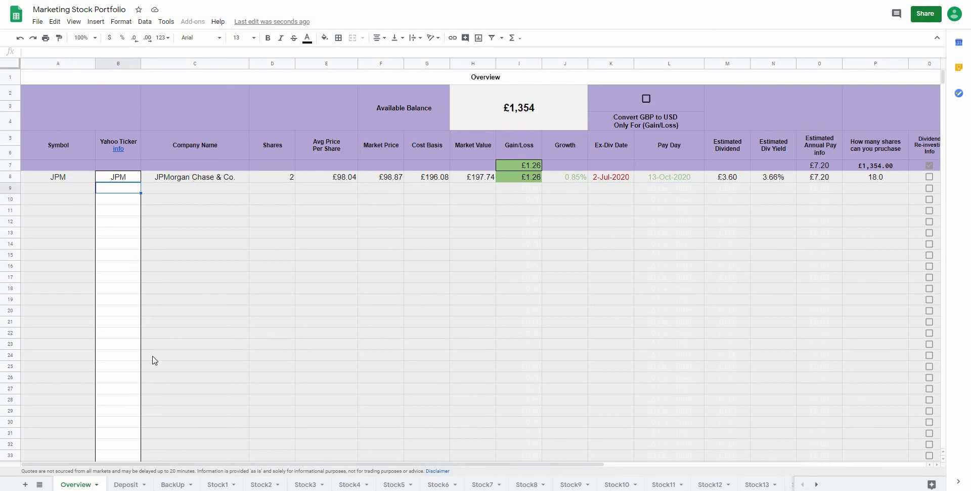
# Step: On the Stock2 sheet, set the stock ticker to T and mark the stock as US
pyautogui.click(260, 485)
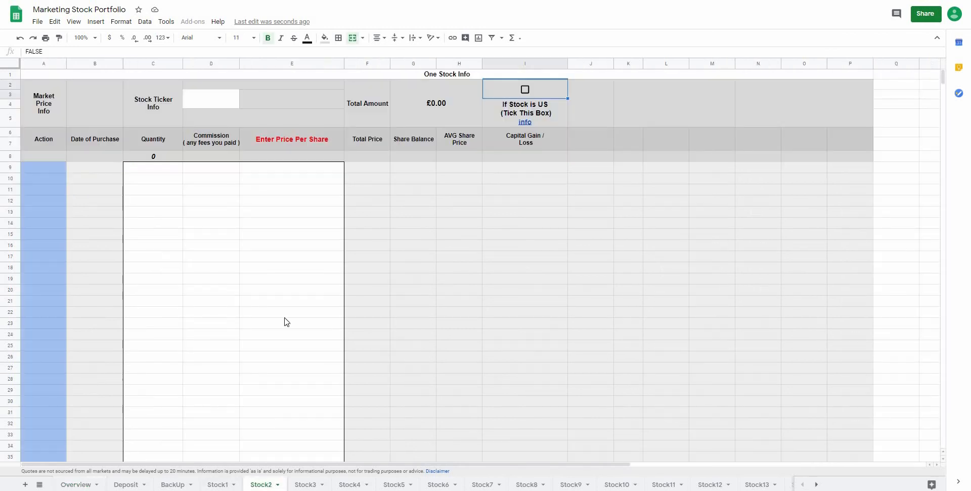
pyautogui.click(525, 96)
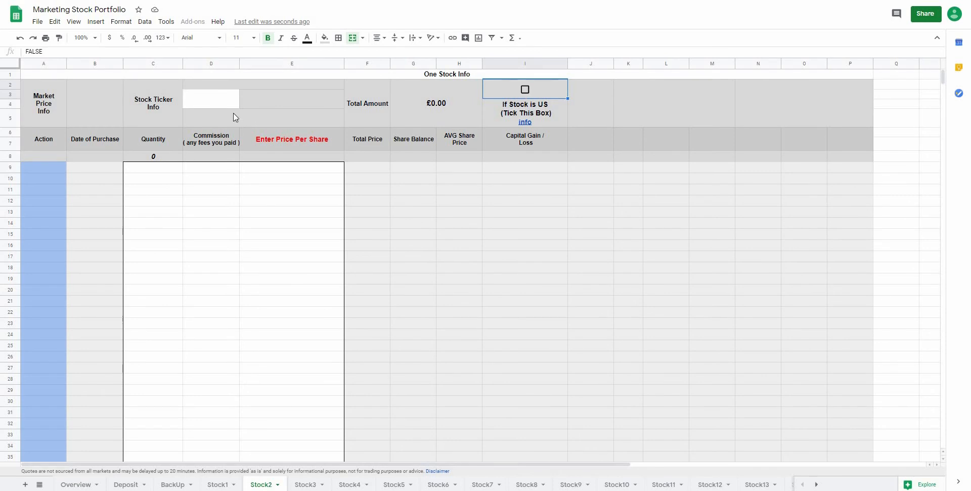
pyautogui.click(218, 104)
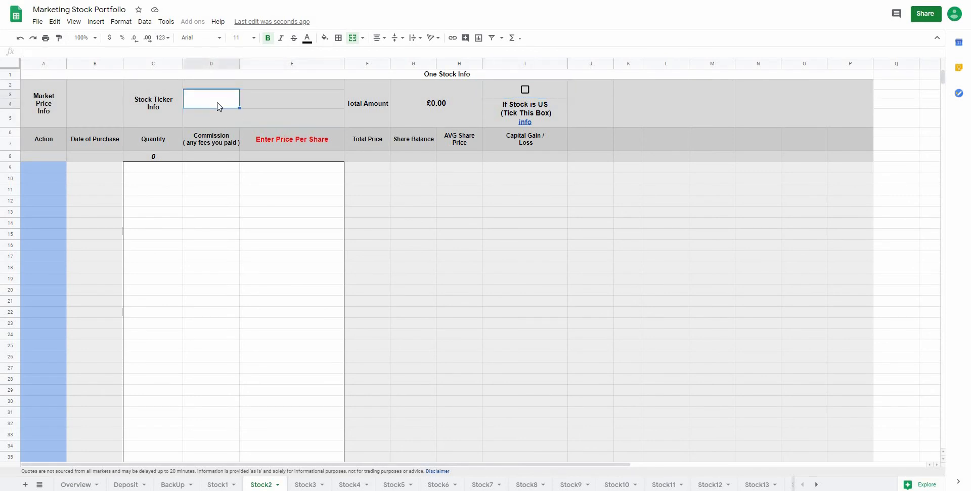
pyautogui.write('T')
pyautogui.click(526, 91)
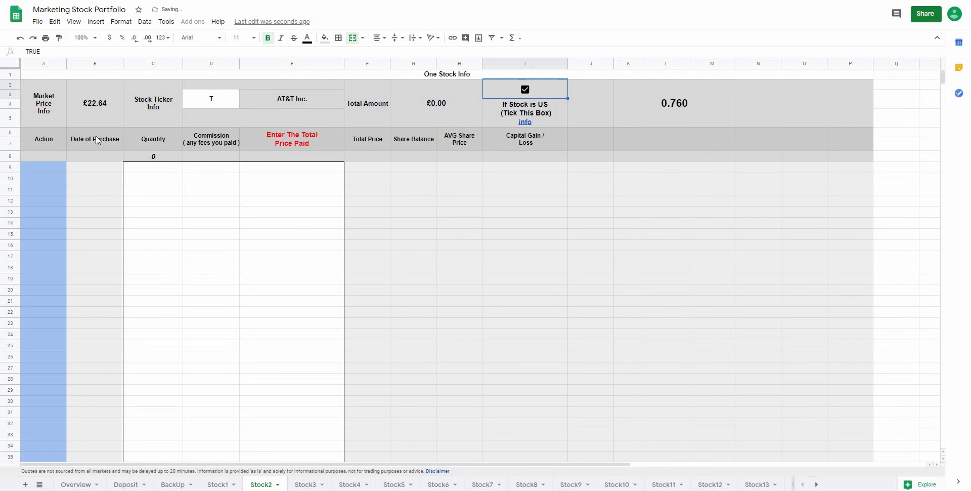
# Step: Record the first AT&T purchase with a quantity of 11, no commission and a total price paid of 250
pyautogui.click(152, 168)
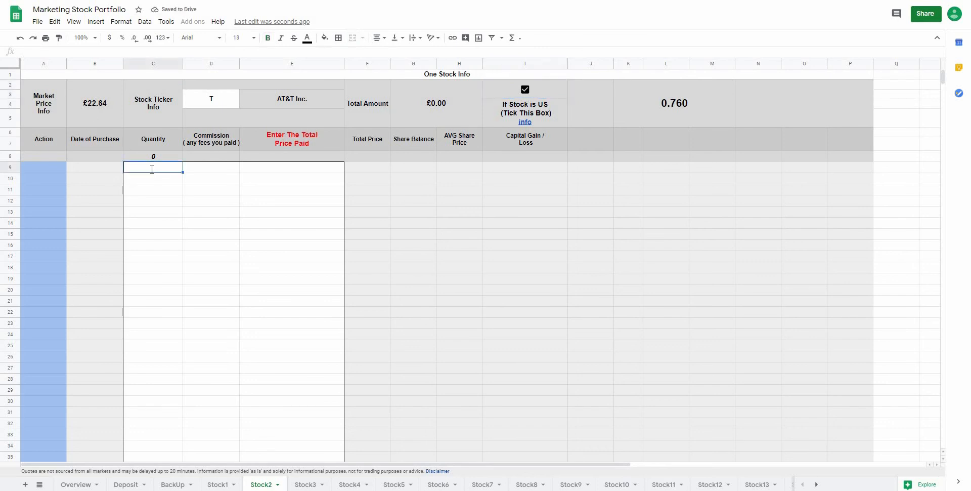
pyautogui.write('11')
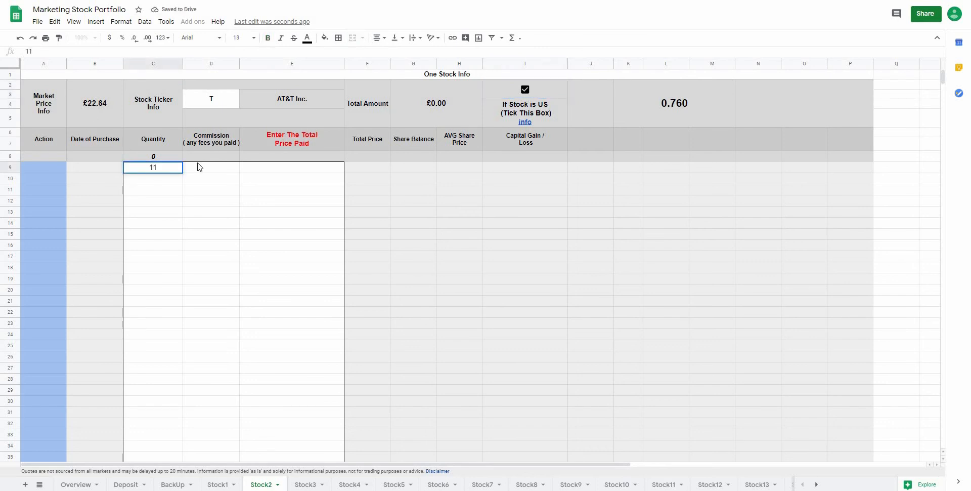
pyautogui.click(231, 171)
pyautogui.click(264, 172)
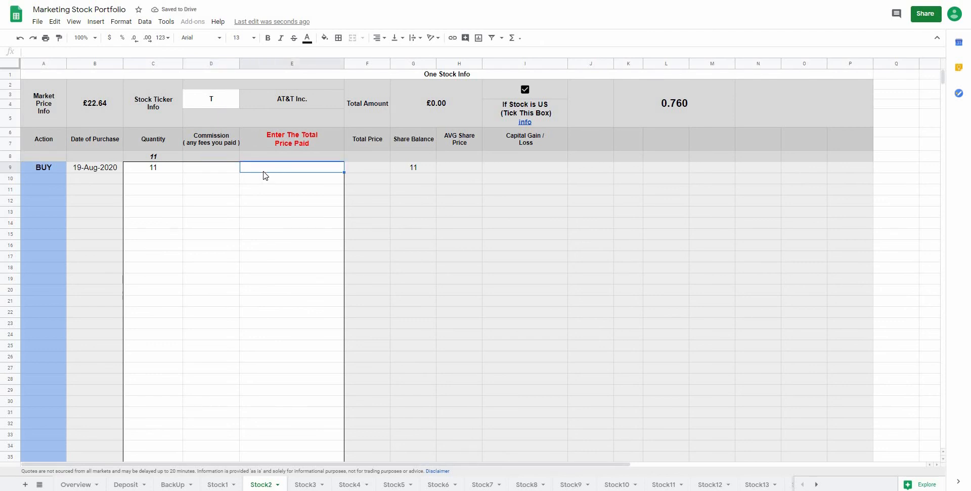
pyautogui.write('250')
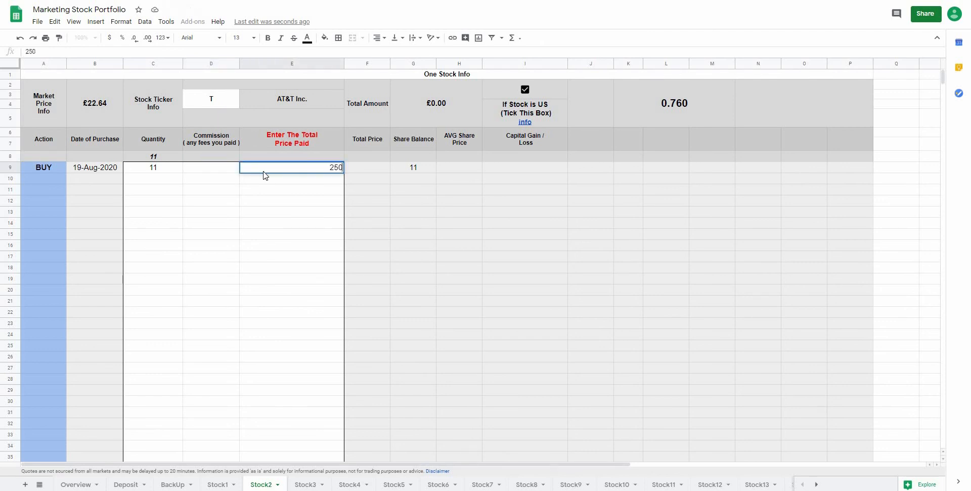
pyautogui.press('Return')
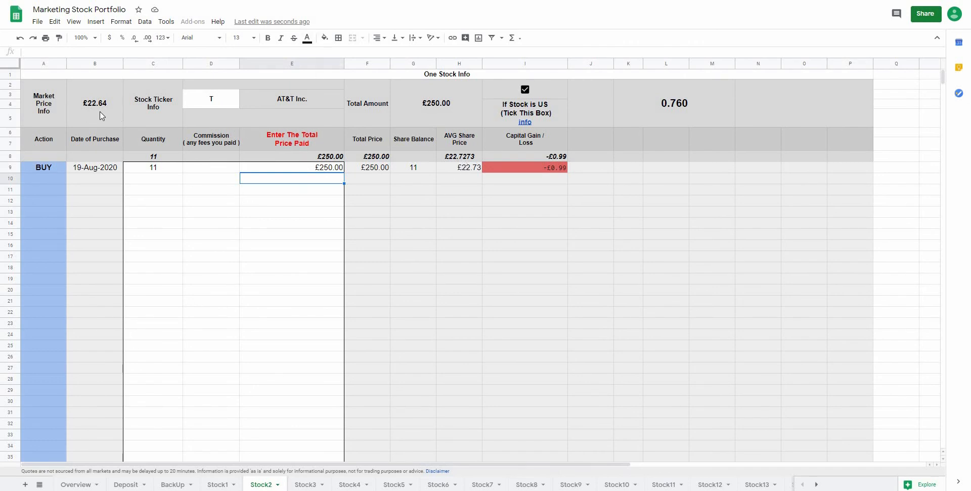
# Step: On the Overview sheet, enter T as the Yahoo ticker in the AT&T Inc. row
pyautogui.click(77, 484)
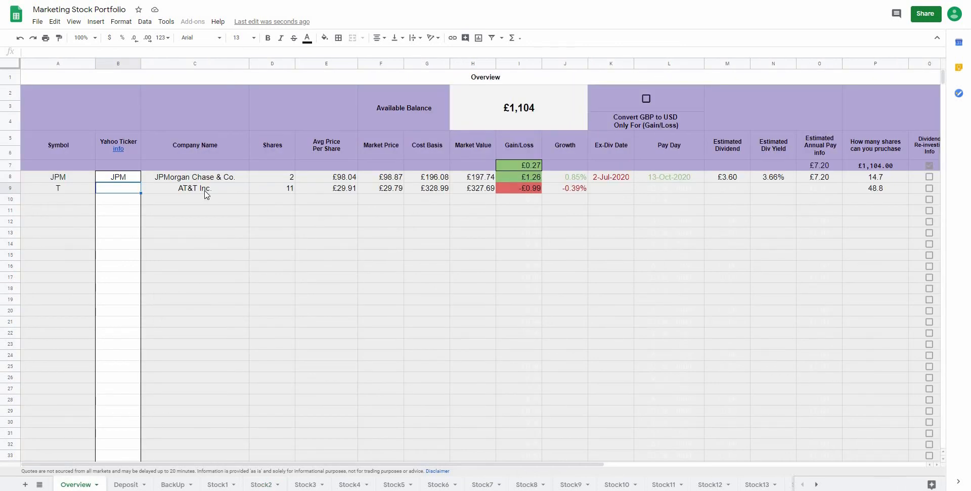
pyautogui.write('T')
pyautogui.press('Return')
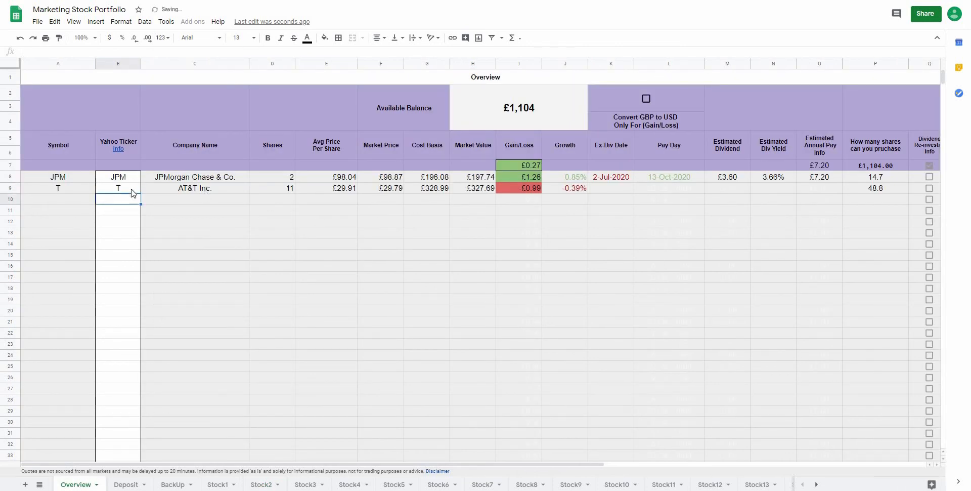
pyautogui.click(112, 282)
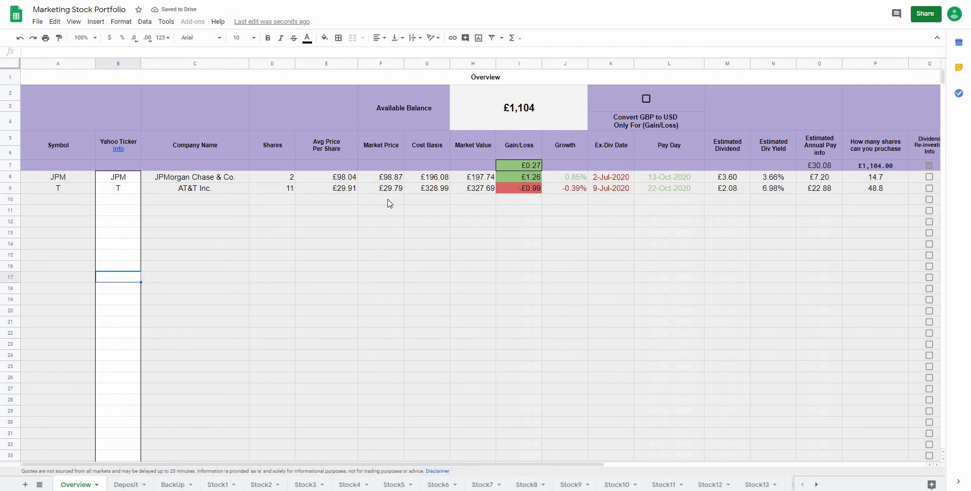
# Step: Enable dividend re-investing for the JPM and AT&T rows
pyautogui.hscroll(5, 389, 202)
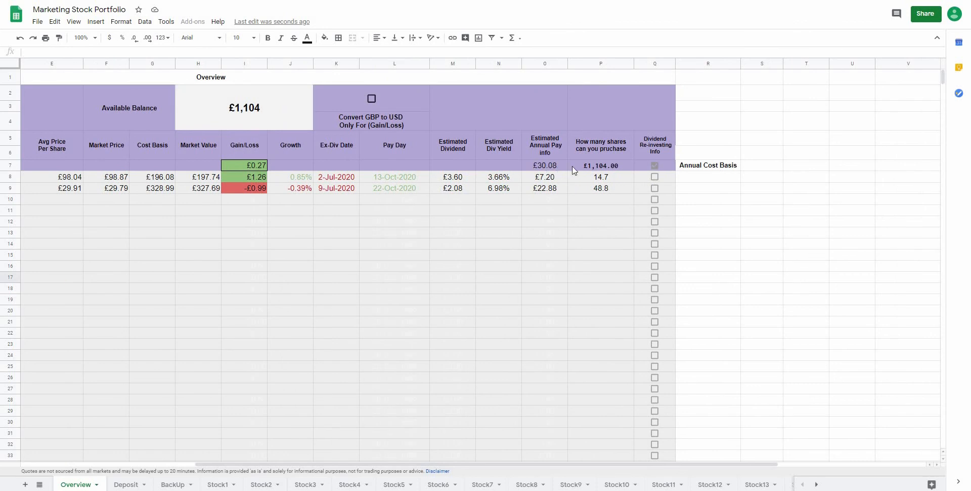
pyautogui.click(655, 176)
pyautogui.click(655, 188)
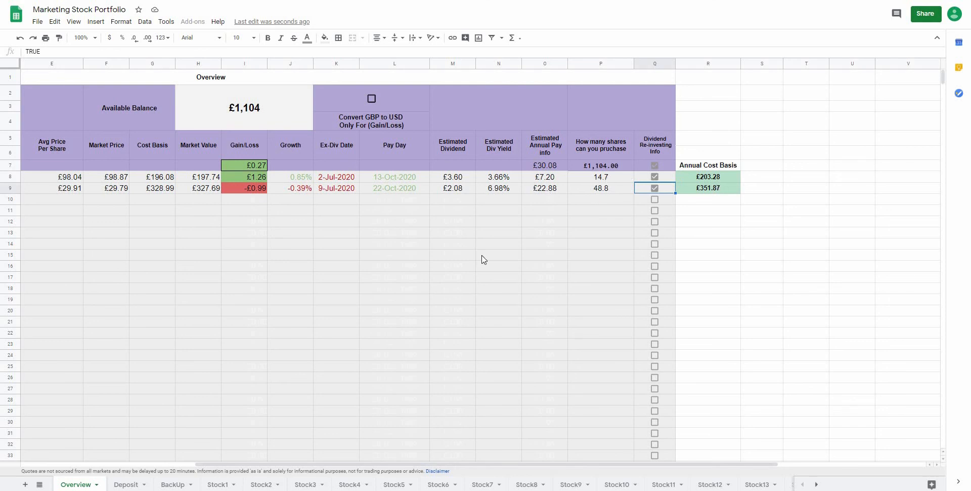
# Step: On the Deposit sheet, record an AT&T dividend of 4.6 for August in the Dividend 2020 table
pyautogui.hscroll(-5, 173, 379)
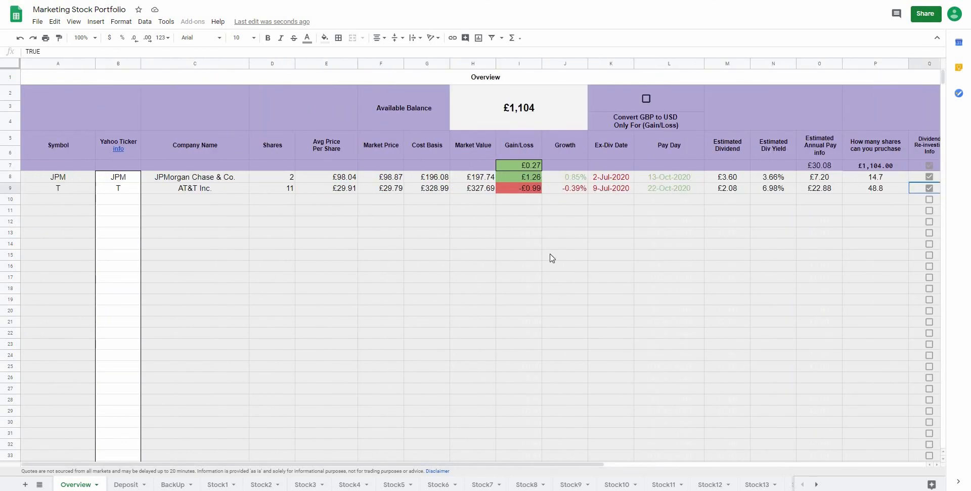
pyautogui.click(127, 484)
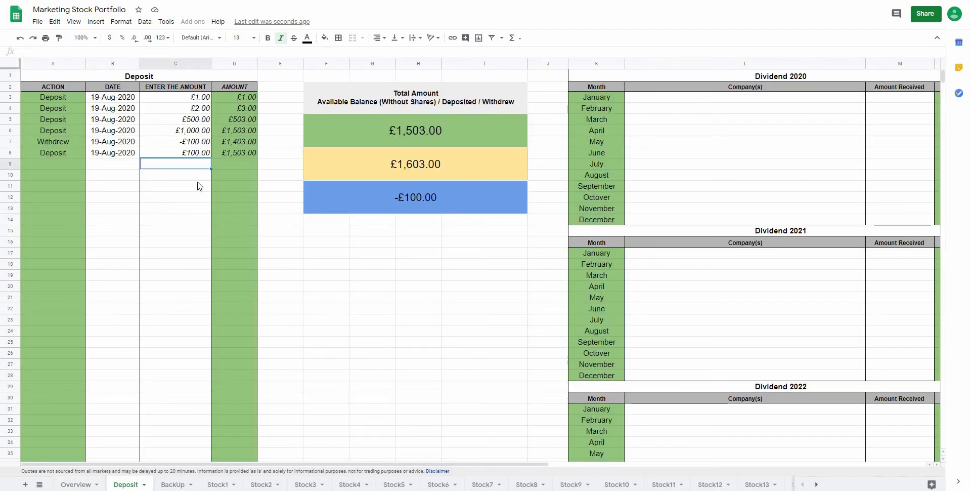
pyautogui.hscroll(3, 435, 197)
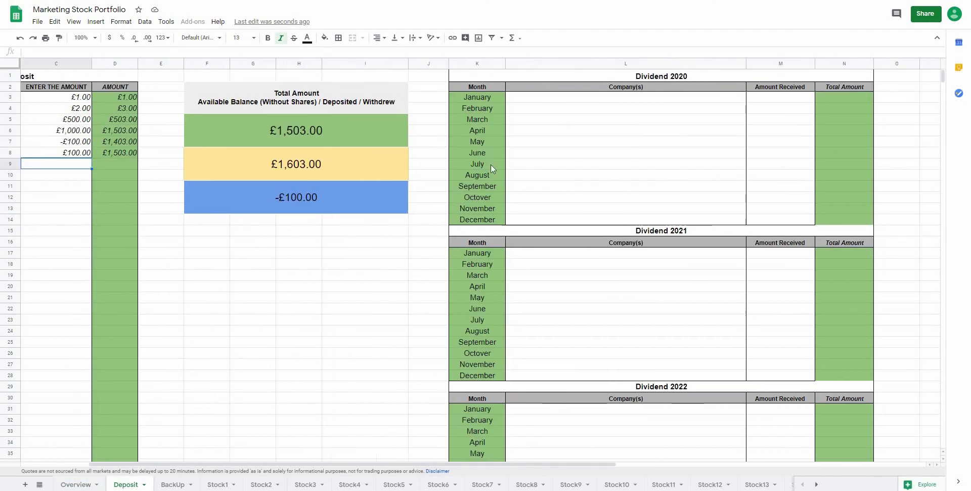
pyautogui.click(652, 177)
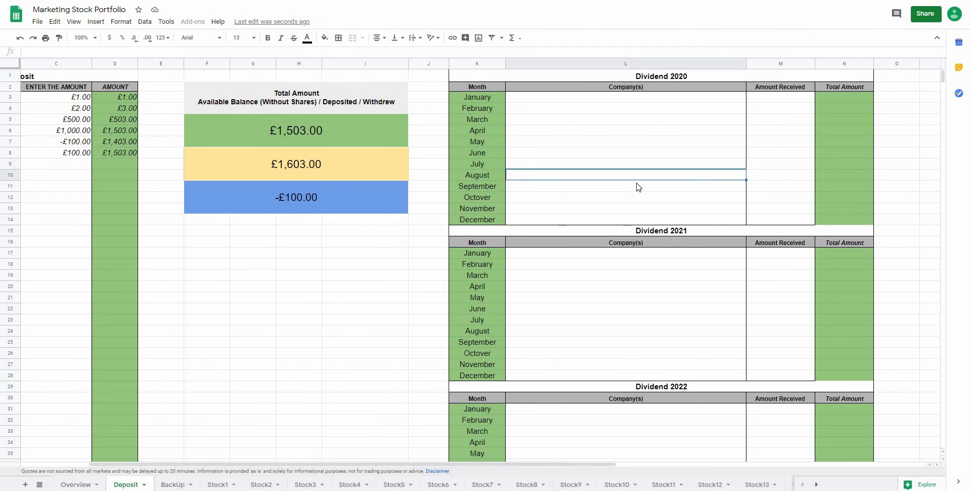
pyautogui.write('T')
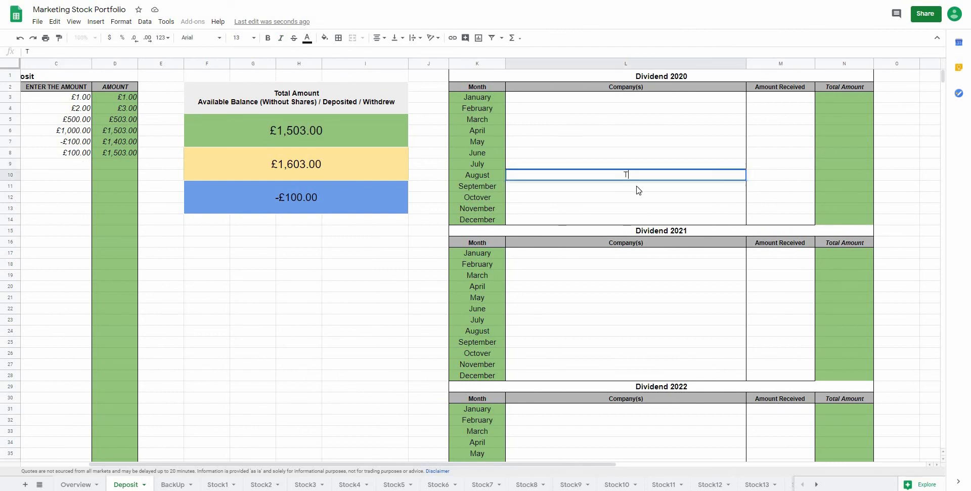
pyautogui.write('AT&T')
pyautogui.click(764, 177)
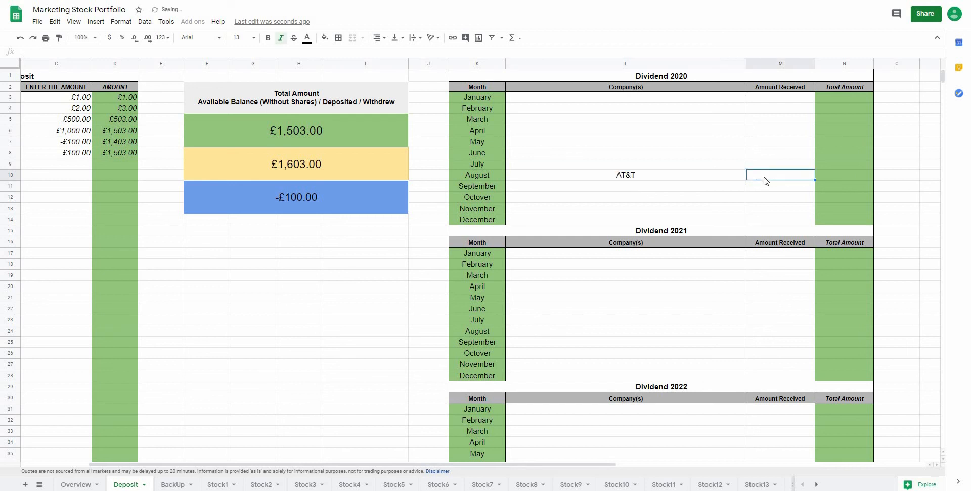
pyautogui.write('4.6')
pyautogui.press('Return')
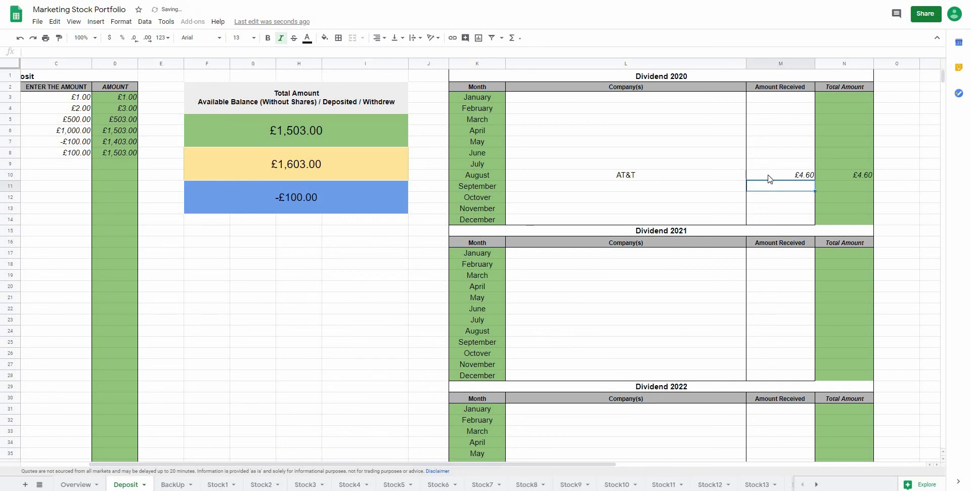
# Step: Record the September 2020 dividend with JPM, APPLE as the companies and 5 as the amount received
pyautogui.click(688, 191)
pyautogui.write('JPM')
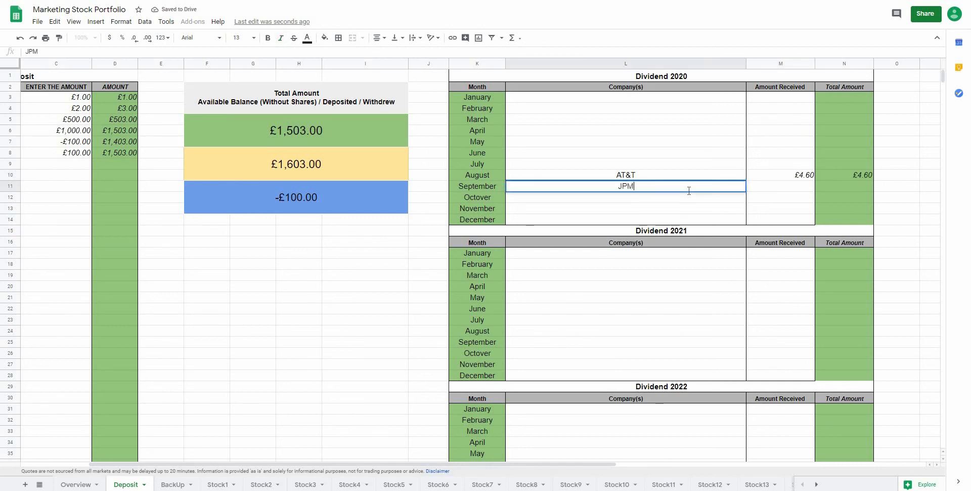
pyautogui.write(', APPLE')
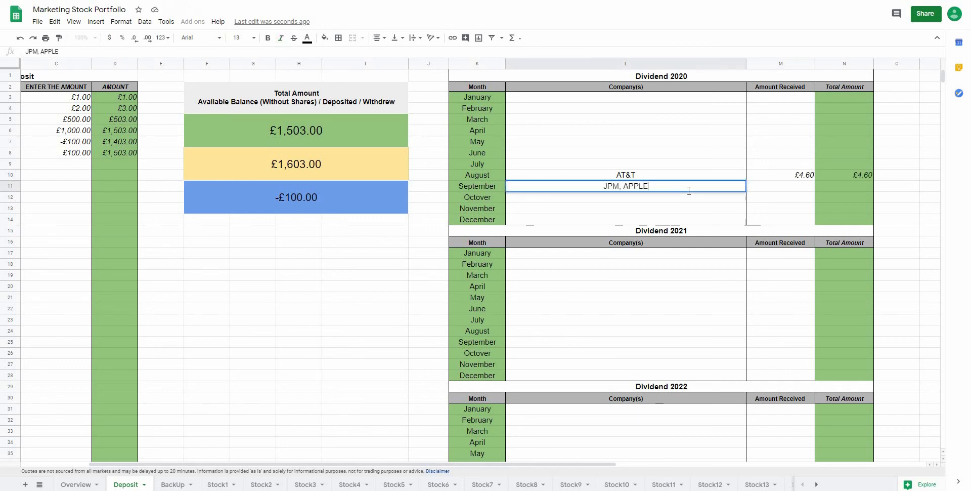
pyautogui.click(768, 188)
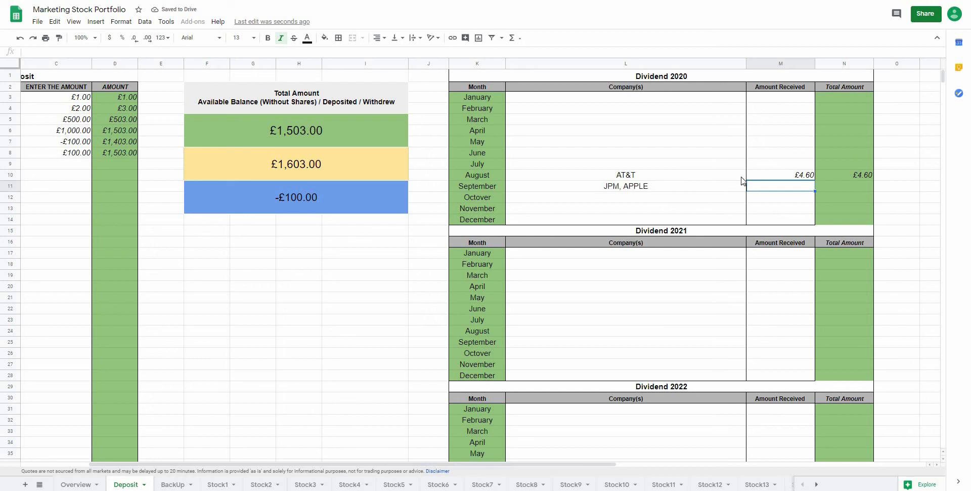
pyautogui.write('5')
pyautogui.press('Return')
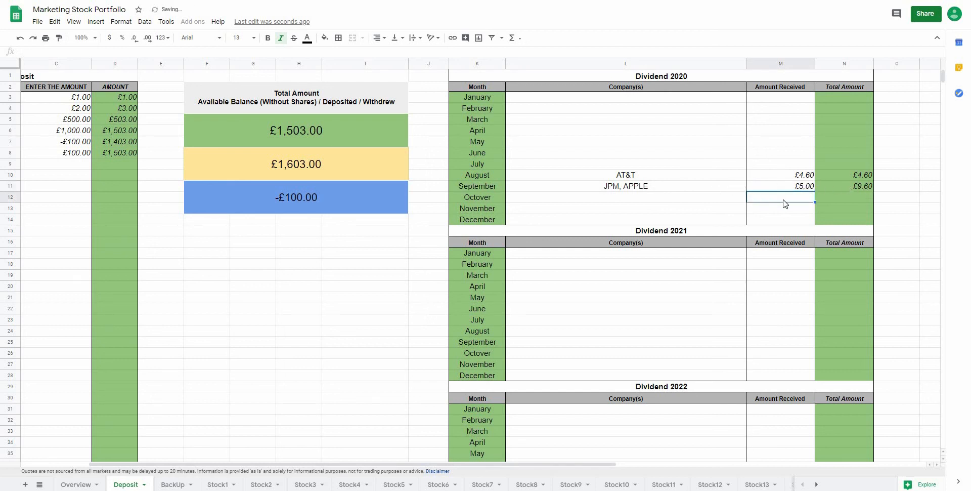
# Step: Enter 4 as the dividend amount received for each of the last three months of 2020
pyautogui.write('4')
pyautogui.press('Return')
pyautogui.write('4')
pyautogui.press('Return')
pyautogui.write('4')
pyautogui.press('Return')
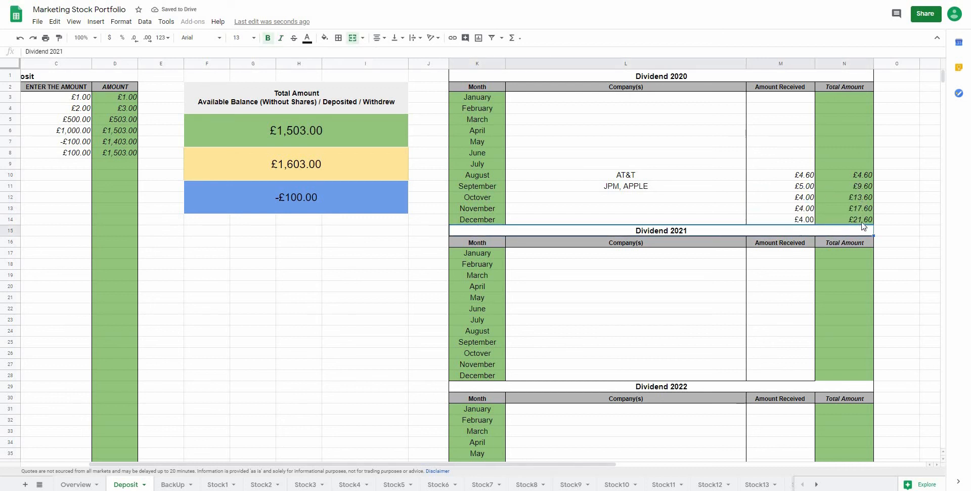
# Step: Examine the Dividend 2021 and Dividend 2022 tables and the deposit totals on the Deposit sheet
pyautogui.hscroll(1, 860, 226)
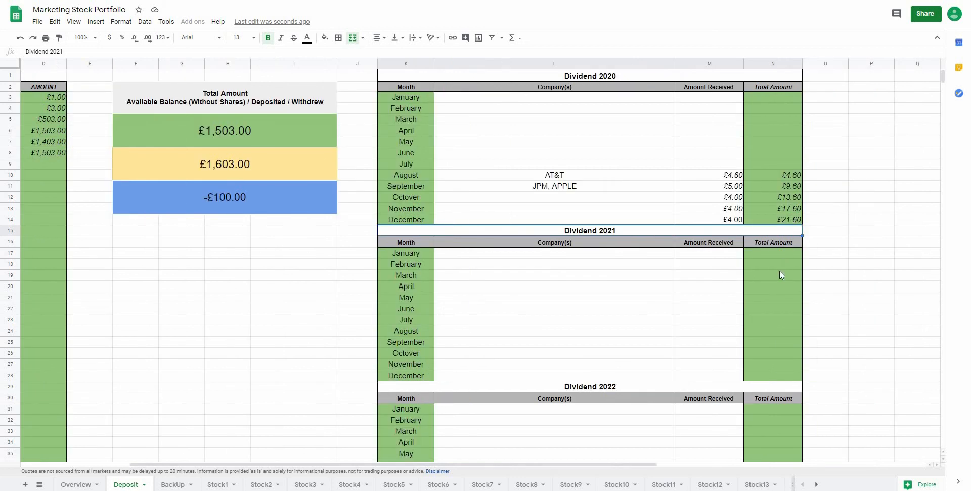
pyautogui.scroll(-4, 780, 271)
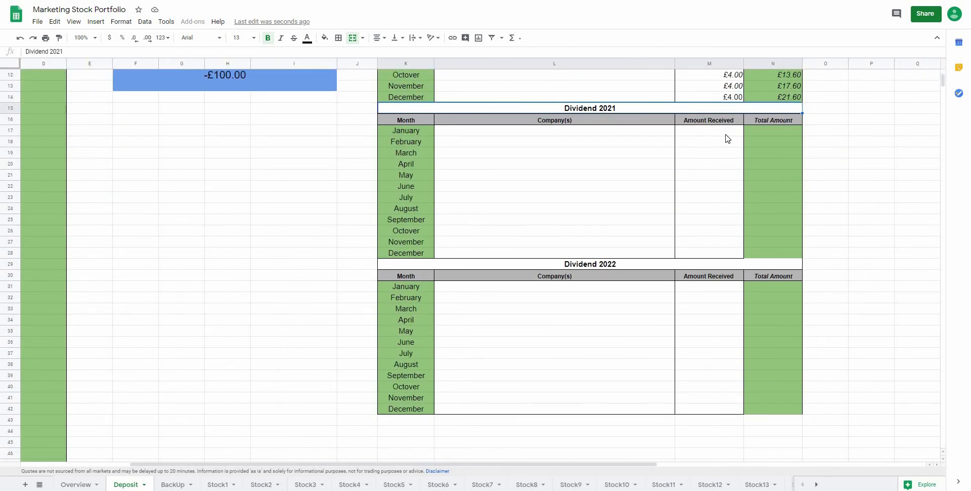
pyautogui.moveTo(726, 135); pyautogui.dragTo(724, 211)
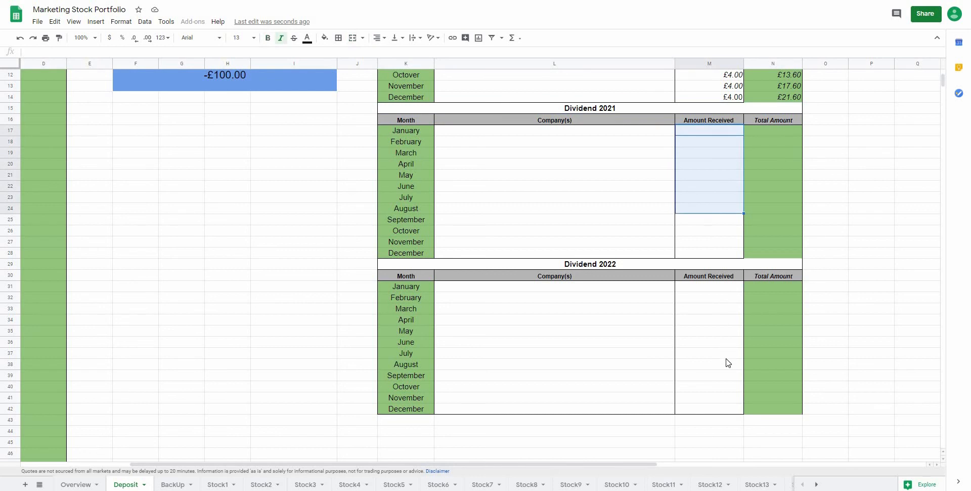
pyautogui.moveTo(725, 287); pyautogui.dragTo(726, 362)
pyautogui.click(731, 412)
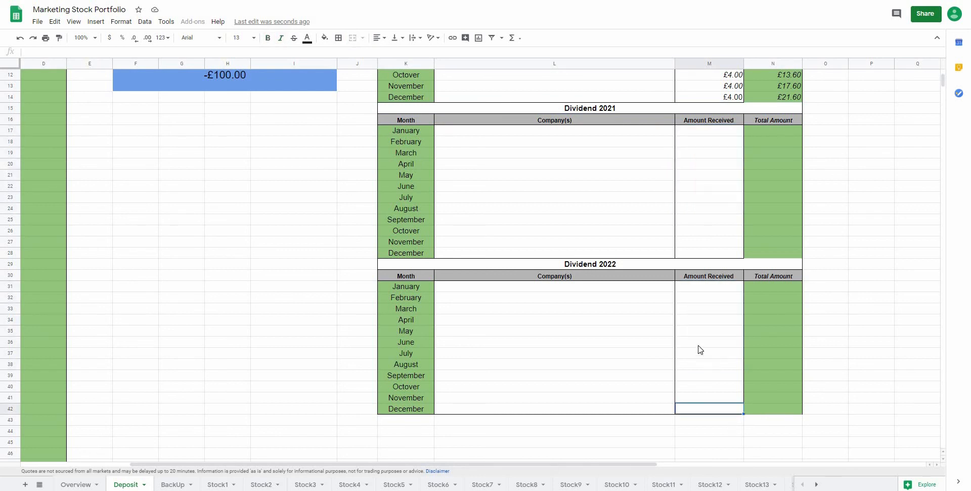
pyautogui.scroll(4, 298, 302)
pyautogui.click(298, 302)
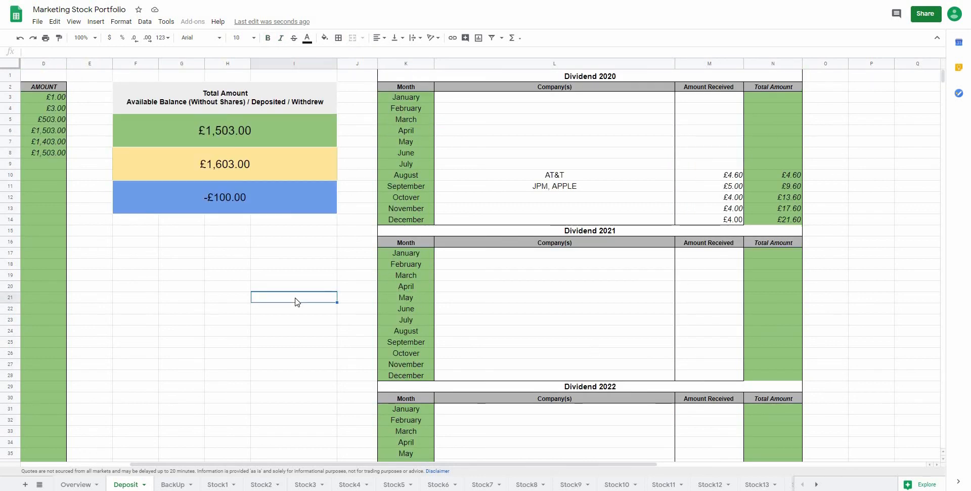
pyautogui.hscroll(-3, 427, 288)
pyautogui.hscroll(3, 494, 241)
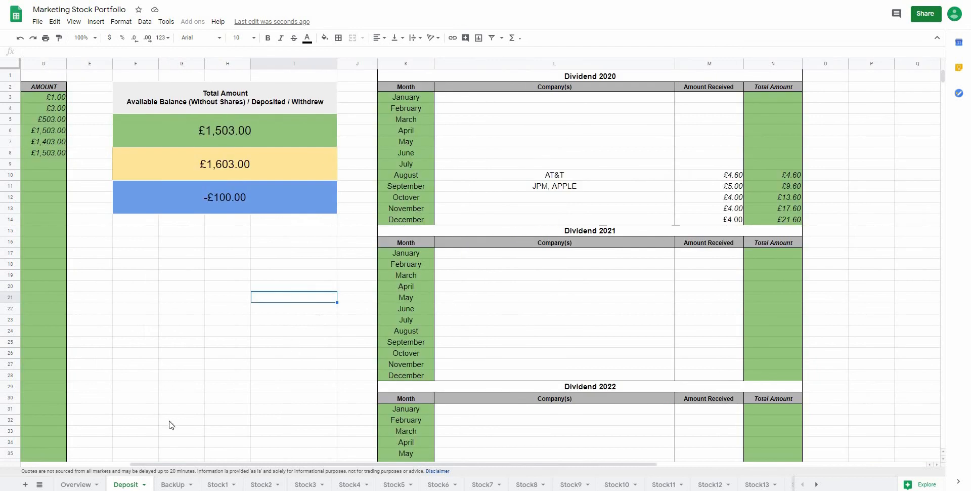
# Step: On the Overview sheet, switch the GBP to USD gain/loss conversion on and back off to compare the figures
pyautogui.click(77, 484)
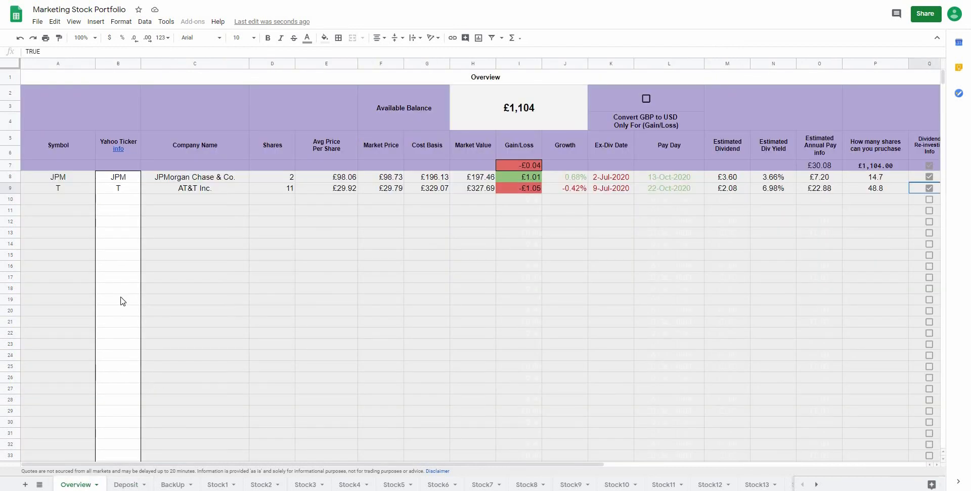
pyautogui.click(120, 200)
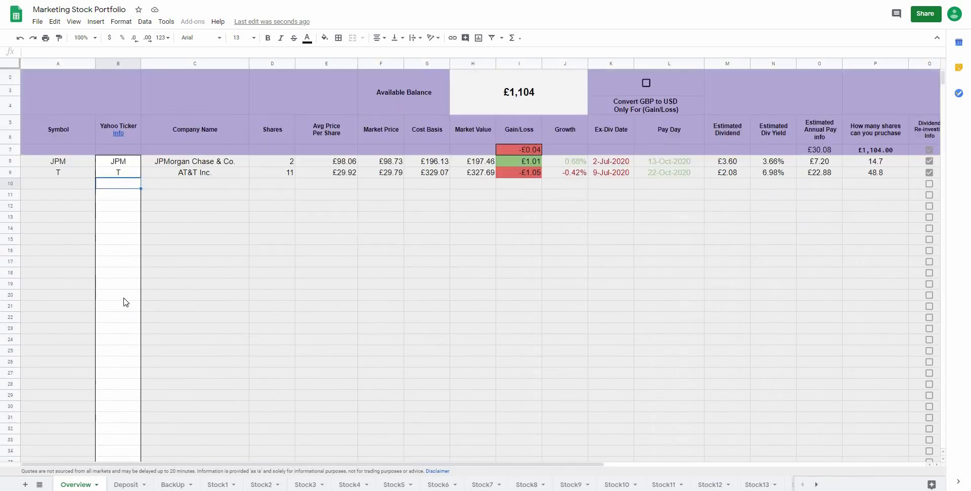
pyautogui.hscroll(1, 453, 205)
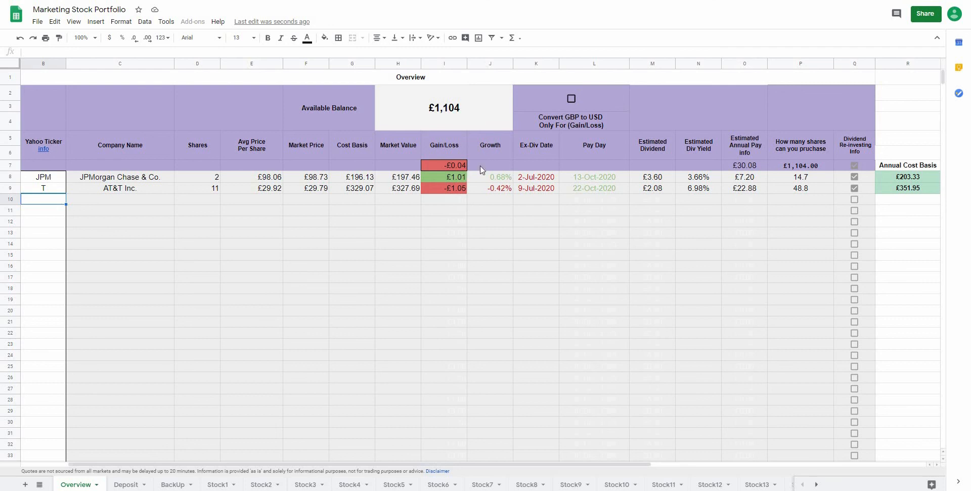
pyautogui.click(571, 98)
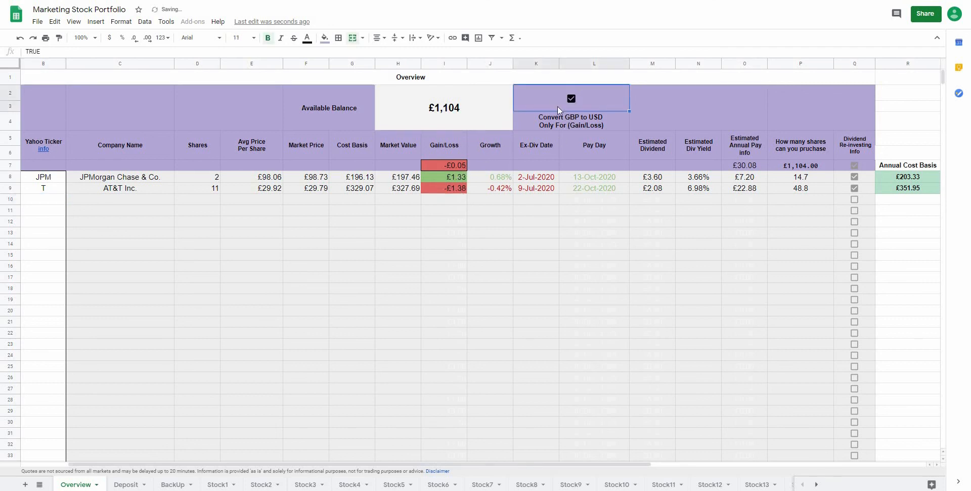
pyautogui.click(571, 99)
pyautogui.click(572, 98)
pyautogui.click(570, 99)
# Step: Disable dividend re-investing for the AT&T and JPM rows and for the summary row above them
pyautogui.click(854, 188)
pyautogui.click(854, 177)
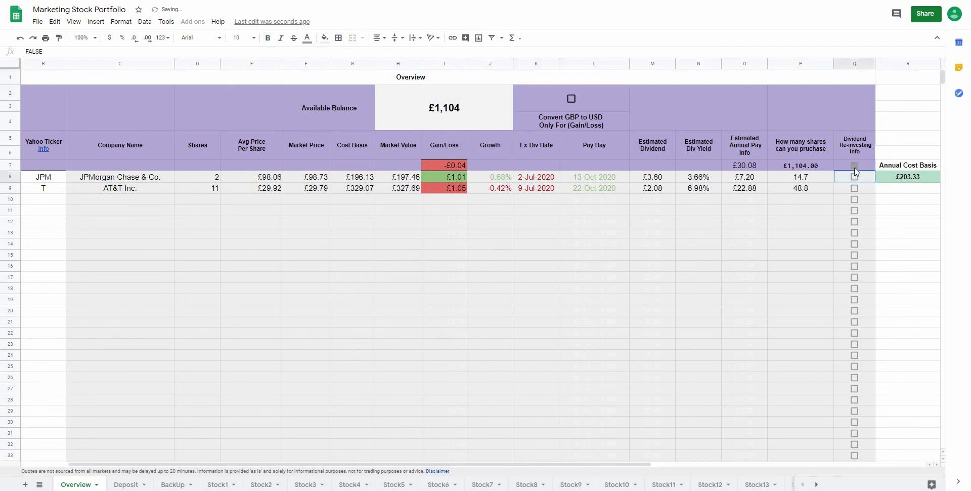
pyautogui.click(854, 165)
pyautogui.hscroll(-2, 787, 211)
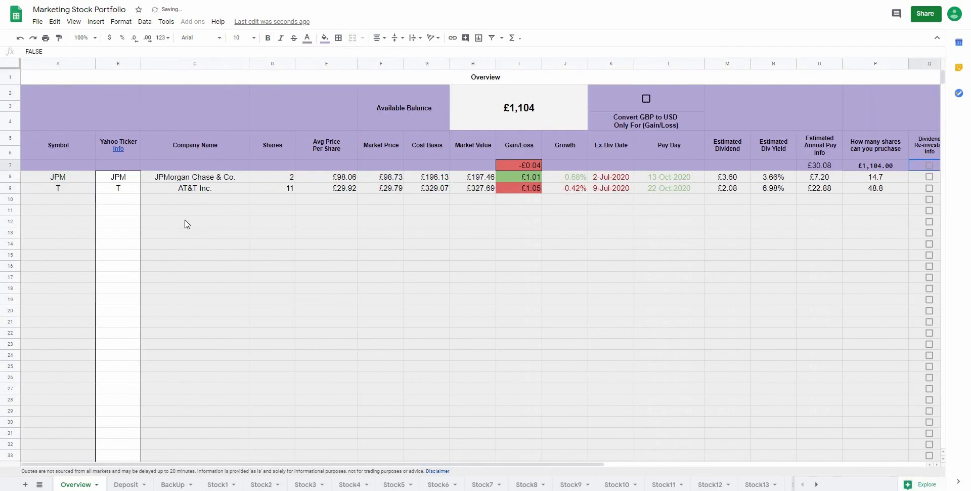